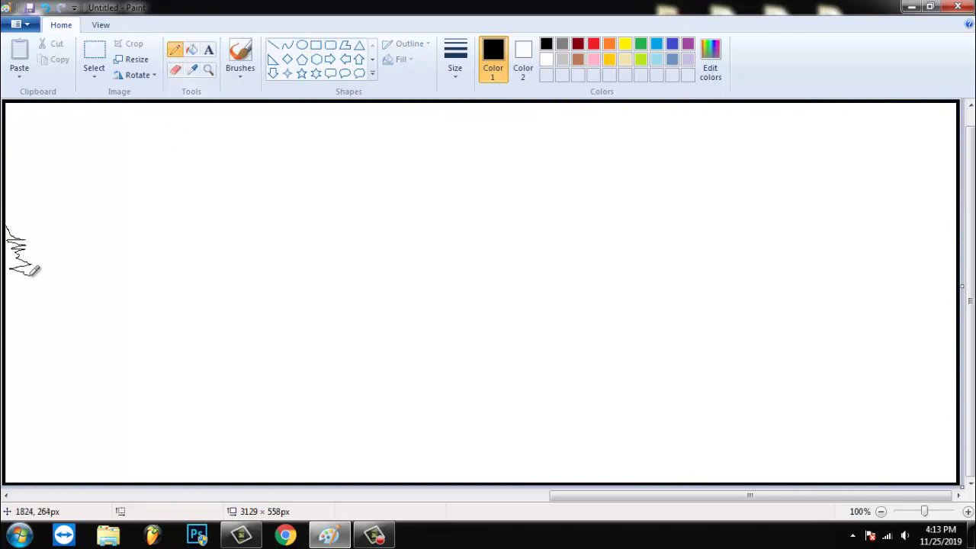
Finish the jagged half pine tree outline along the canvas's left edge and fill it with black.
mouse_move(29, 270)
left_mouse_down()
mouse_move(52, 301)
mouse_move(24, 309)
mouse_move(51, 328)
mouse_move(22, 372)
mouse_move(58, 398)
mouse_move(34, 404)
mouse_move(48, 426)
left_mouse_up()
left_click(192, 50)
left_click(38, 336)
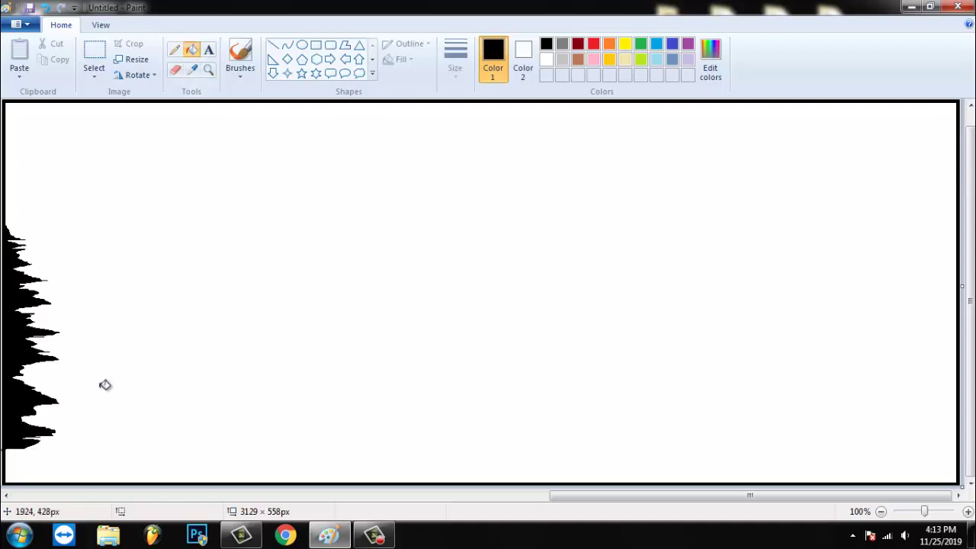
Outline a matching jagged half pine tree along the canvas's right edge with a thicker pencil and fill it black.
left_click(175, 50)
left_click(455, 61)
left_click(478, 134)
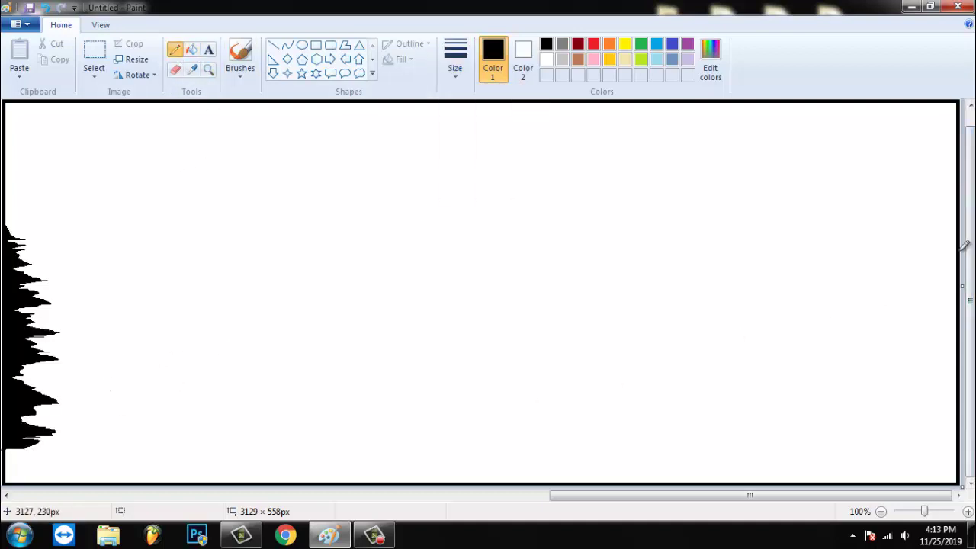
mouse_move(953, 254)
left_mouse_down()
mouse_move(927, 286)
mouse_move(940, 306)
mouse_move(916, 323)
mouse_move(937, 343)
mouse_move(929, 371)
mouse_move(939, 415)
mouse_move(928, 432)
mouse_move(954, 436)
left_mouse_up()
left_click(192, 50)
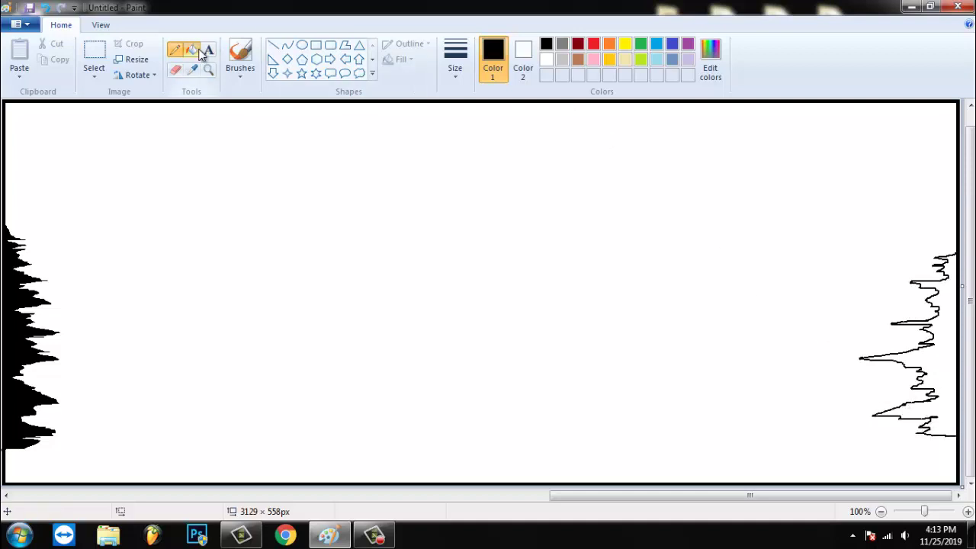
left_click(938, 344)
Draw straight trunk lines below both edge trees and a tall vertical trunk beside each of them.
left_click(273, 45)
left_click_drag(15, 448, 16, 489)
left_click_drag(949, 436, 956, 480)
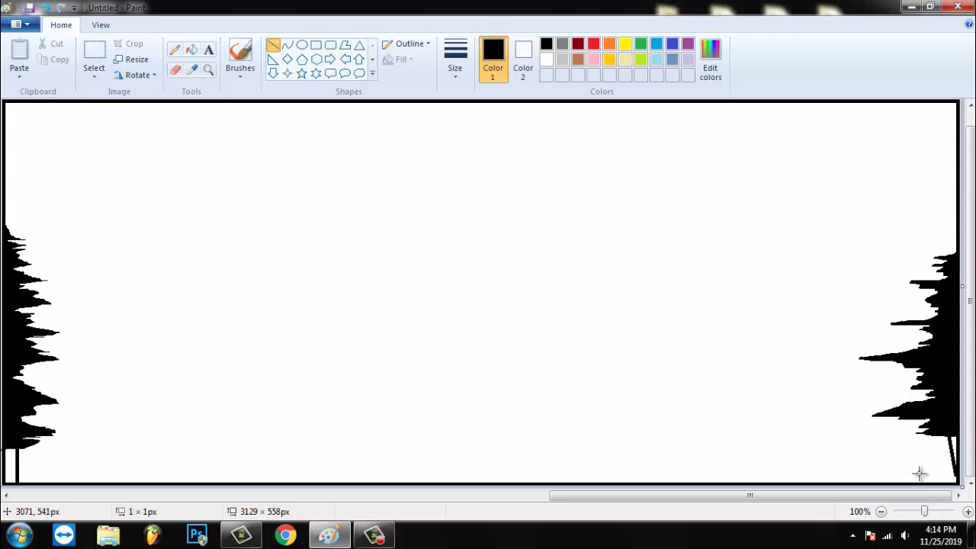
mouse_move(96, 157)
left_mouse_down()
mouse_move(84, 340)
mouse_move(92, 490)
mouse_move(97, 481)
left_mouse_up()
left_click_drag(840, 190, 844, 492)
Sketch jagged foliage around the tall trunk beside the left edge tree and fill all its sections black.
left_click(175, 48)
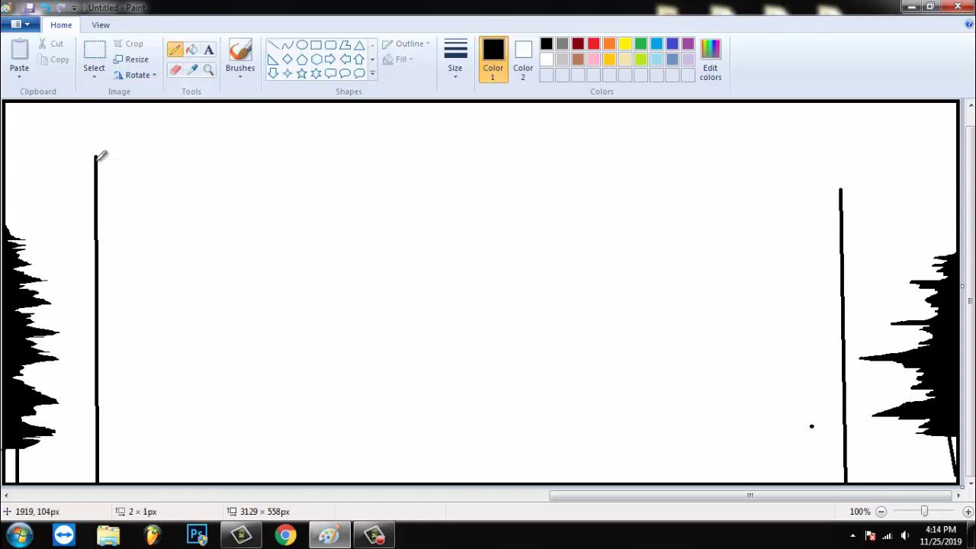
mouse_move(96, 158)
left_mouse_down()
mouse_move(131, 221)
mouse_move(124, 253)
mouse_move(155, 306)
mouse_move(128, 416)
mouse_move(173, 416)
left_mouse_up()
mouse_move(134, 382)
left_mouse_down()
mouse_move(157, 431)
mouse_move(125, 457)
mouse_move(86, 462)
mouse_move(54, 425)
mouse_move(67, 320)
mouse_move(45, 292)
mouse_move(66, 258)
mouse_move(65, 221)
mouse_move(96, 157)
left_mouse_up()
left_click(191, 50)
left_click(124, 200)
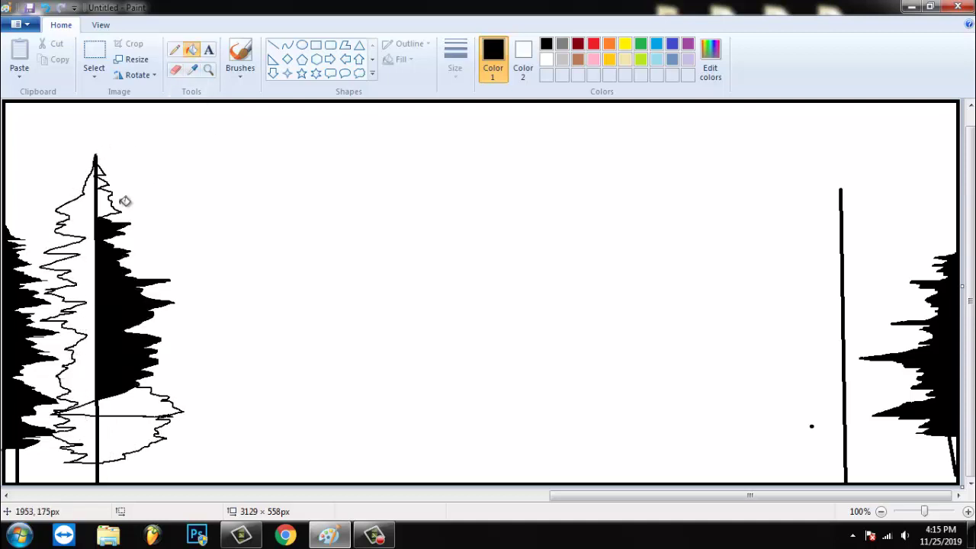
left_click(90, 197)
left_click(144, 408)
left_click(77, 438)
left_click(114, 431)
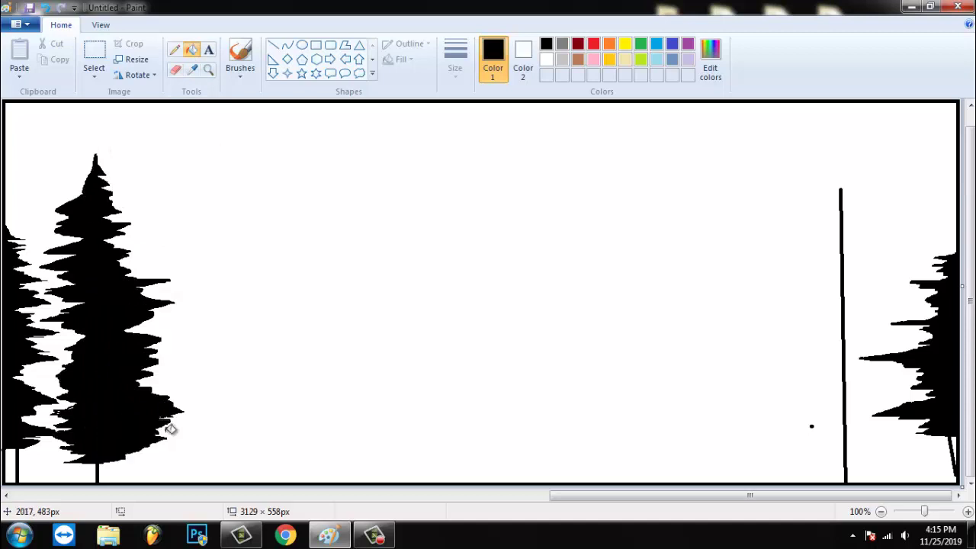
Sketch jagged foliage around the tall trunk beside the right edge tree and fill it black.
left_click(175, 50)
mouse_move(840, 191)
left_mouse_down()
mouse_move(882, 250)
mouse_move(872, 294)
mouse_move(891, 374)
mouse_move(860, 413)
mouse_move(888, 448)
mouse_move(801, 459)
mouse_move(816, 414)
mouse_move(805, 349)
mouse_move(841, 188)
left_mouse_up()
left_click(191, 50)
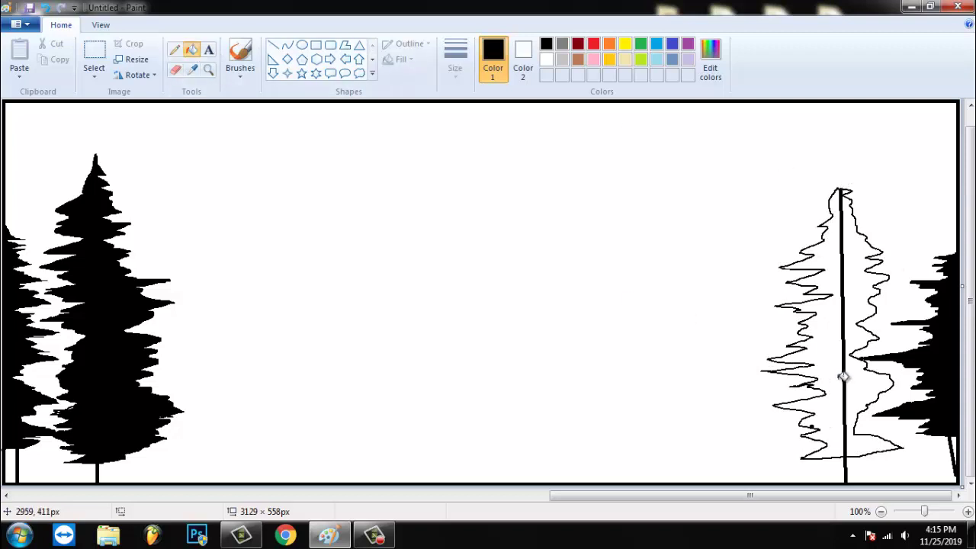
left_click(862, 339)
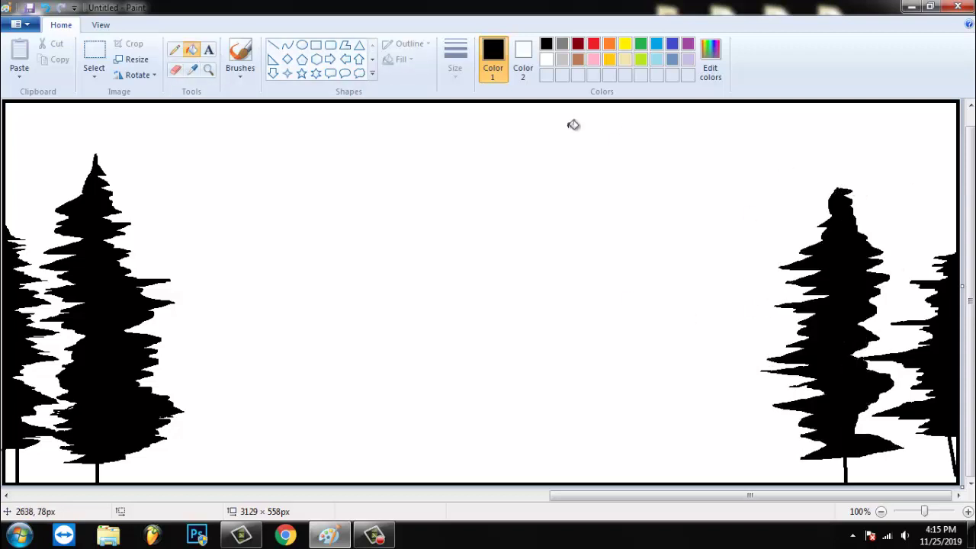
Draw two small pine trees to the right of the large left tree and fill them black.
left_click(174, 49)
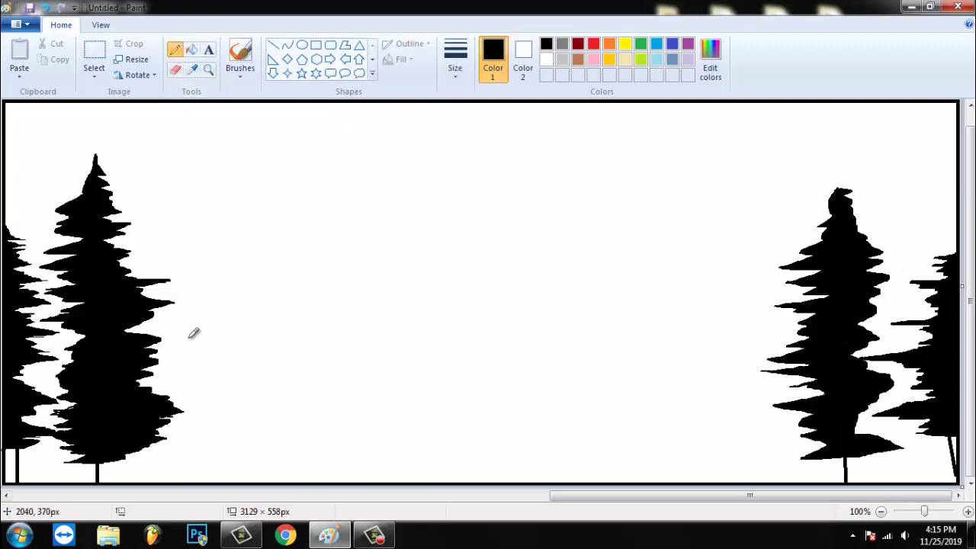
left_click_drag(190, 349, 188, 481)
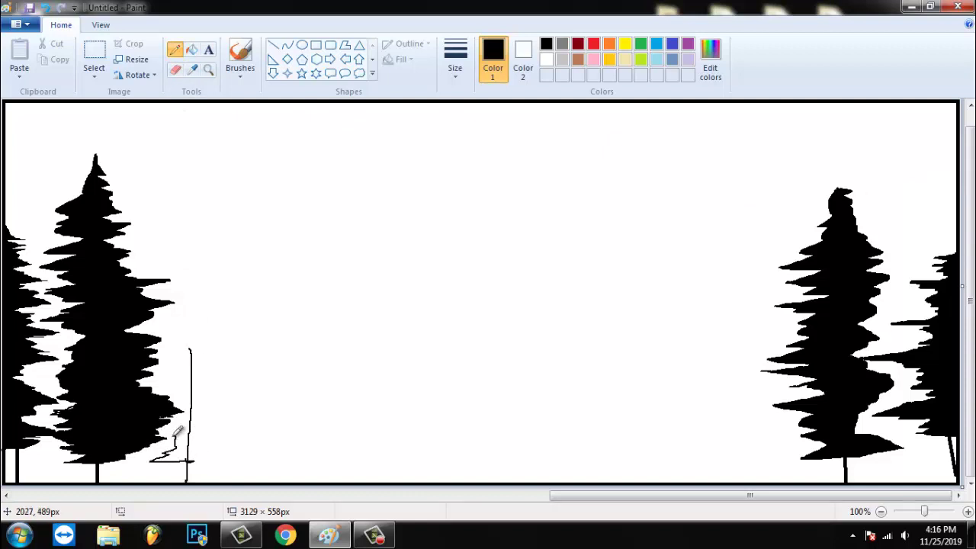
mouse_move(177, 433)
left_mouse_down()
mouse_move(199, 350)
mouse_move(209, 409)
mouse_move(190, 460)
mouse_move(234, 481)
mouse_move(223, 429)
mouse_move(234, 414)
mouse_move(243, 457)
left_mouse_up()
left_click(192, 49)
left_click(191, 397)
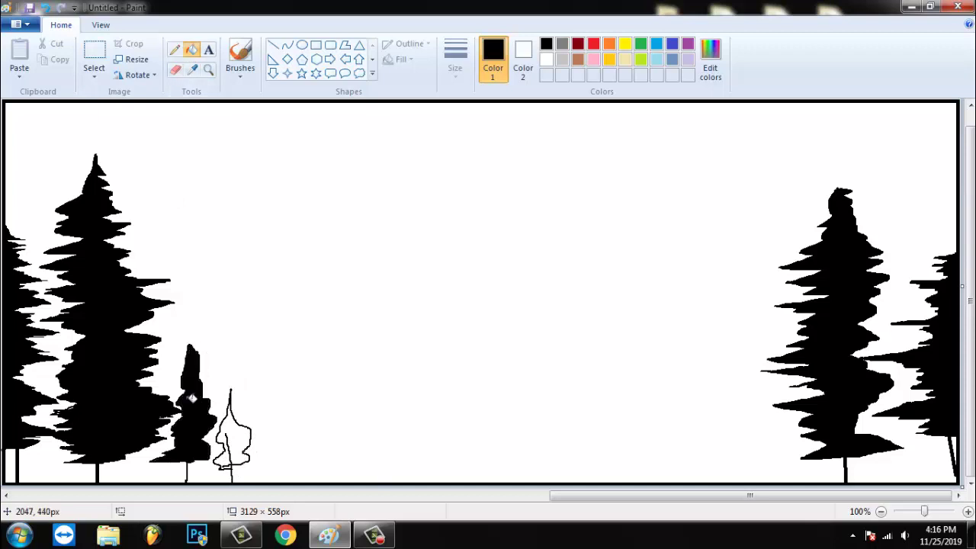
left_click(238, 433)
Sketch gently sloping ground contours from the tree groups on both sides down to the bottom edge.
left_click(175, 49)
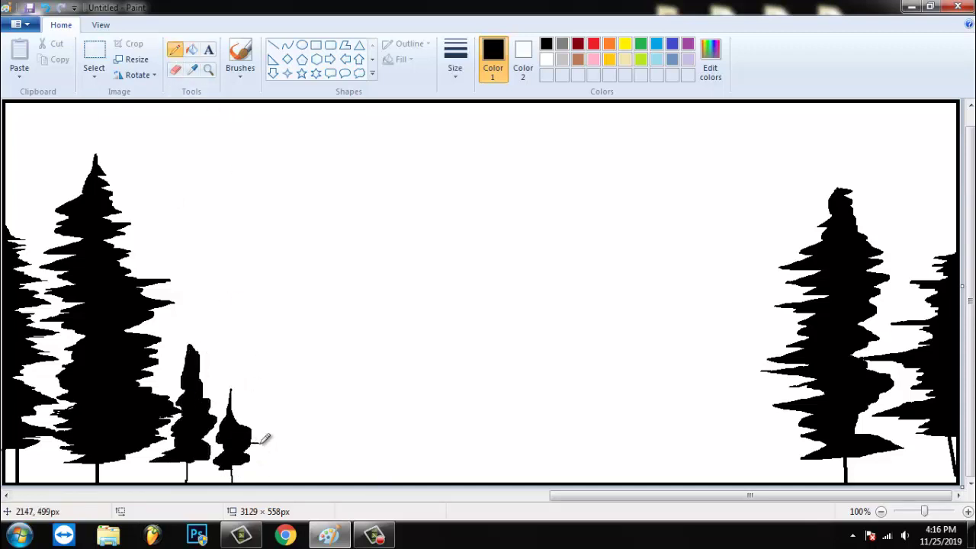
left_click_drag(254, 442, 393, 481)
left_click_drag(653, 481, 823, 444)
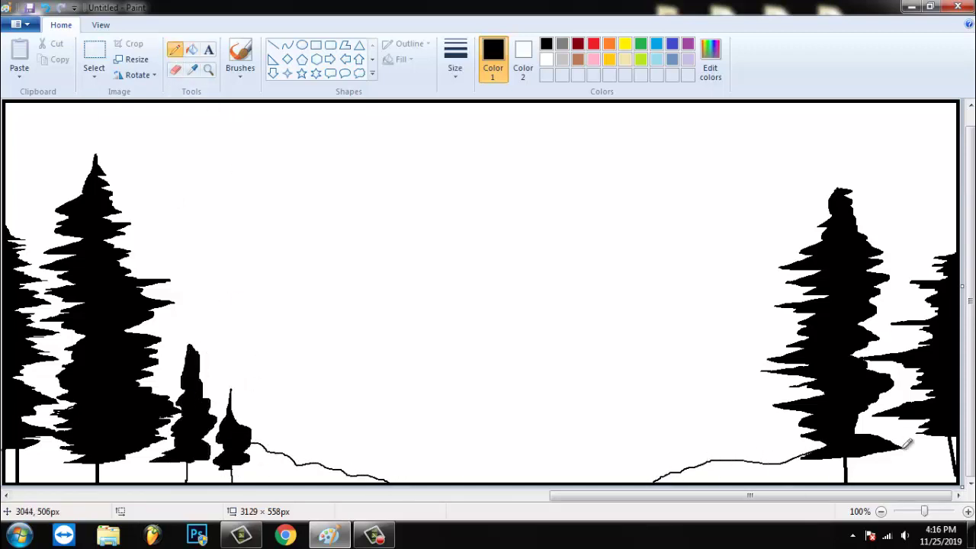
Mix a very dark gray (RGB 35, 35, 35) and fill the ground areas on both sides with it.
left_click(709, 61)
left_click(632, 283)
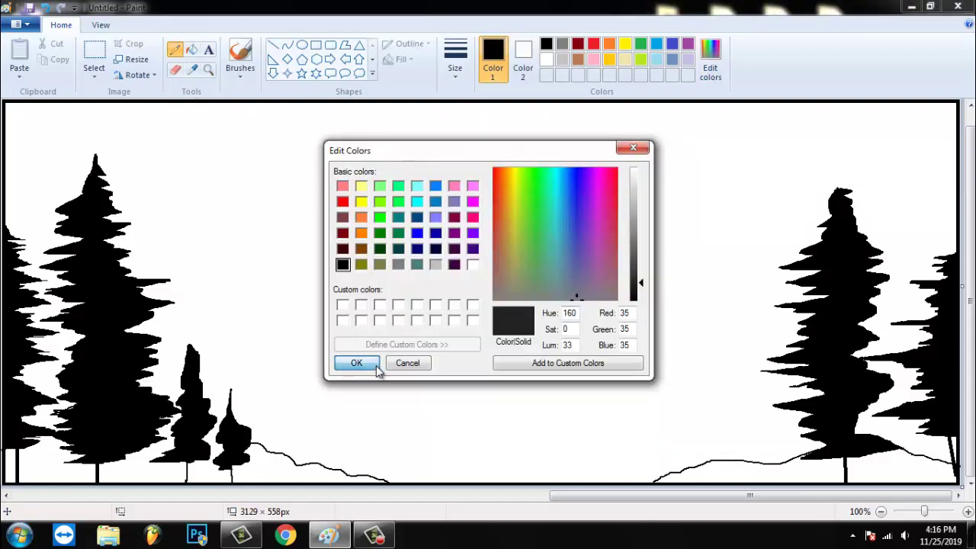
left_click(356, 363)
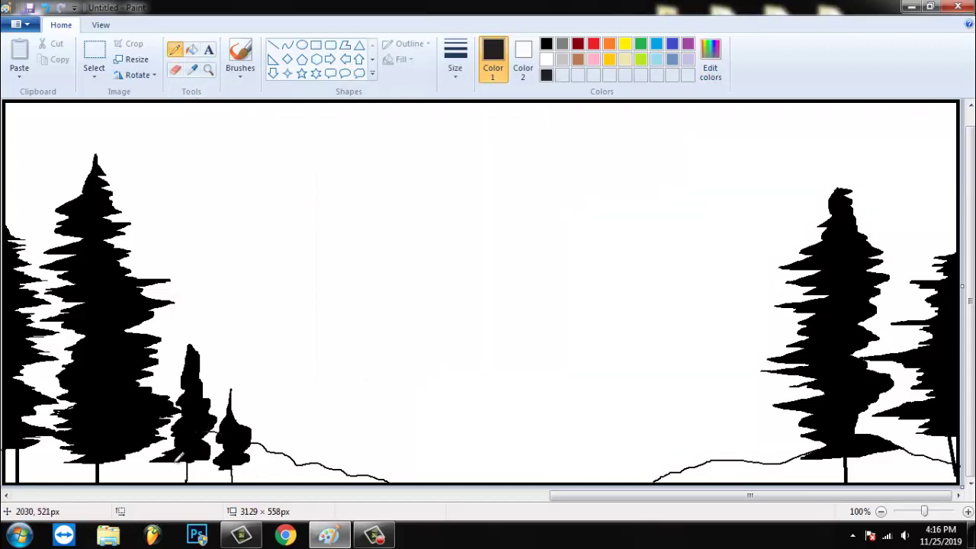
left_click(191, 50)
left_click(67, 463)
left_click(134, 476)
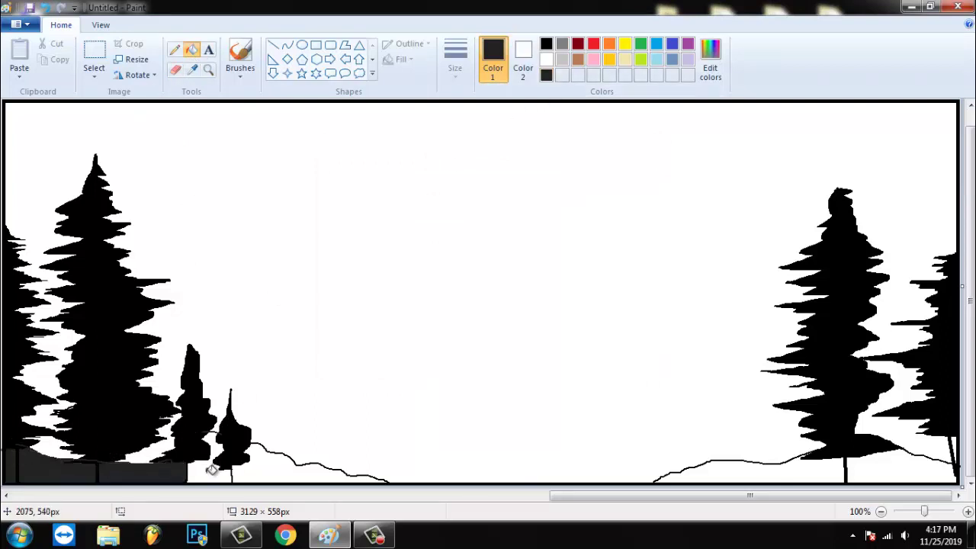
left_click(211, 469)
left_click(721, 470)
left_click(877, 471)
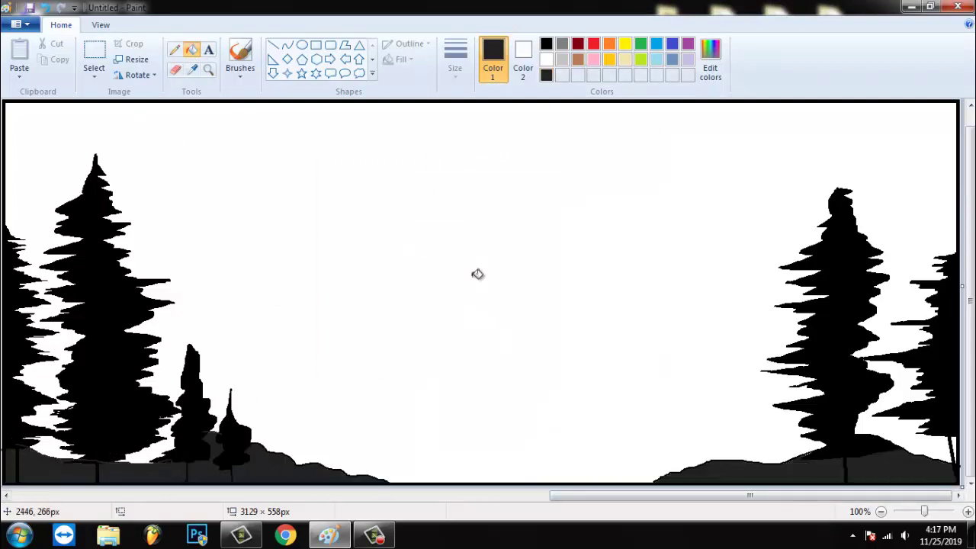
Outline a spiky distant treeline behind the ground on the left and right sides with the Pencil.
key("alt+h")
key("p")
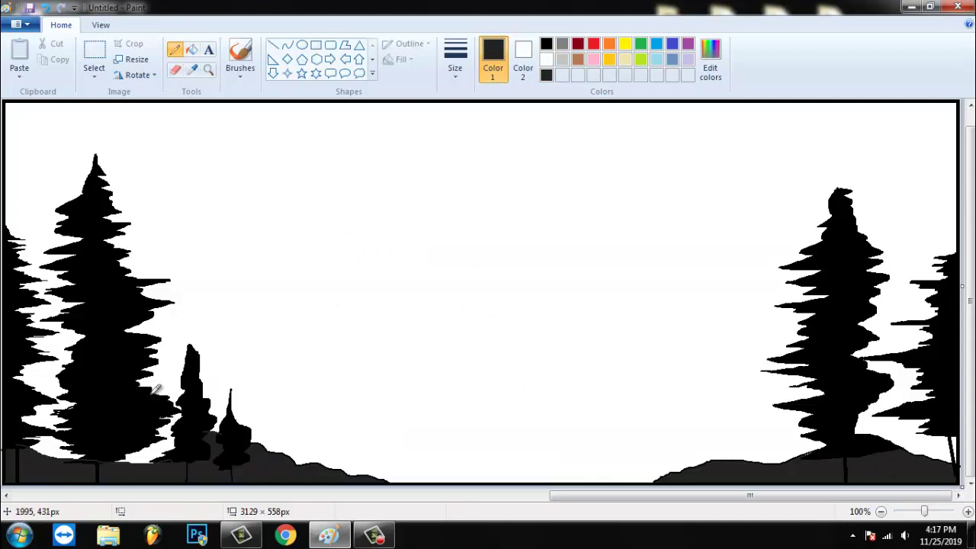
mouse_move(200, 386)
left_mouse_down()
mouse_move(274, 417)
mouse_move(325, 389)
mouse_move(349, 440)
mouse_move(404, 453)
left_mouse_up()
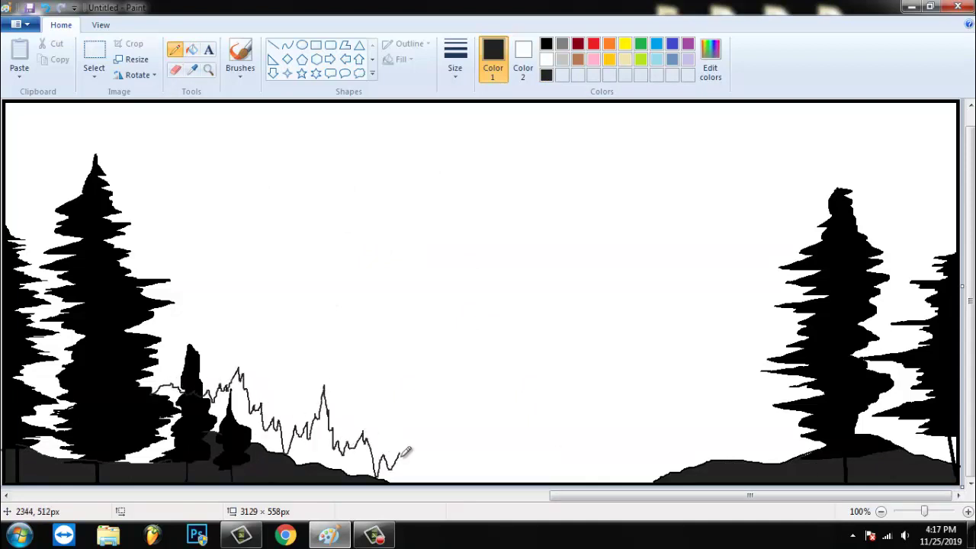
mouse_move(647, 461)
left_mouse_down()
mouse_move(671, 422)
mouse_move(698, 436)
mouse_move(725, 389)
mouse_move(762, 430)
mouse_move(809, 419)
left_mouse_up()
Mix a slightly lighter dark gray and fill the left distant treeline with it, undoing any stray fills.
left_click(191, 49)
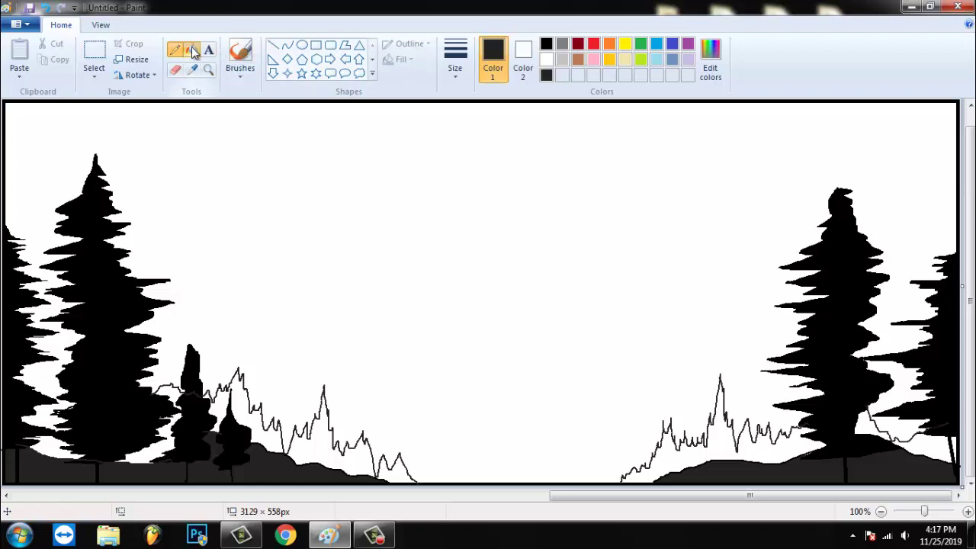
left_click(712, 67)
left_click(636, 275)
left_click(359, 361)
left_click(327, 449)
left_click(396, 469)
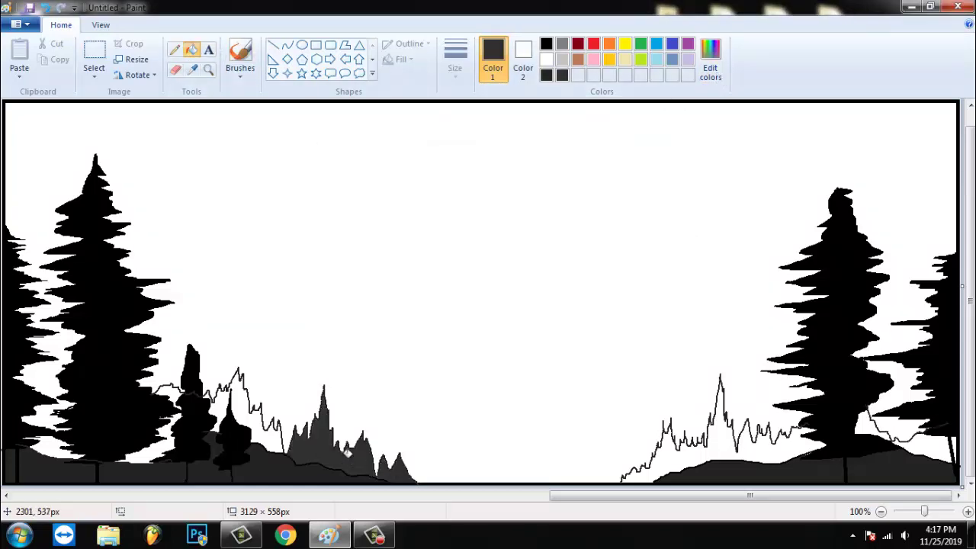
left_click(244, 412)
left_click(170, 397)
left_click(210, 395)
key("ctrl+z")
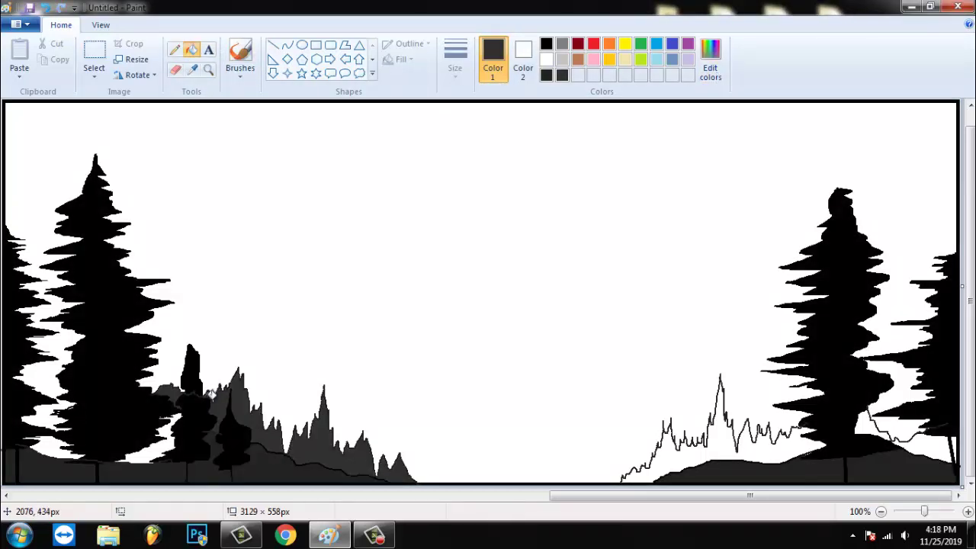
key("ctrl+z")
Fill the right distant treeline and the gaps around the right trees with the same dark gray.
left_click(701, 451)
left_click(872, 431)
left_click(915, 448)
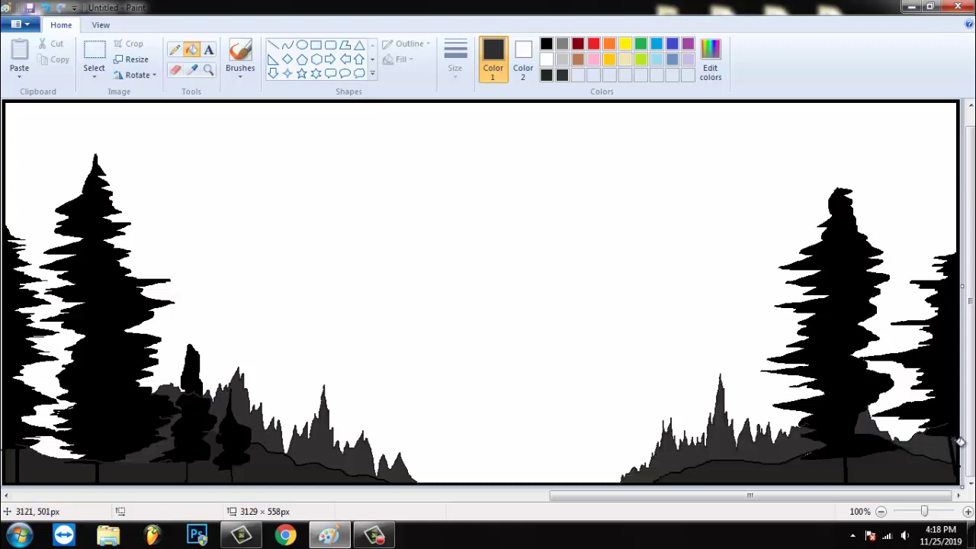
Add a light red (RGB 255, 128, 128) and a stronger red shade to the custom palette colors.
left_click(709, 66)
left_click(342, 186)
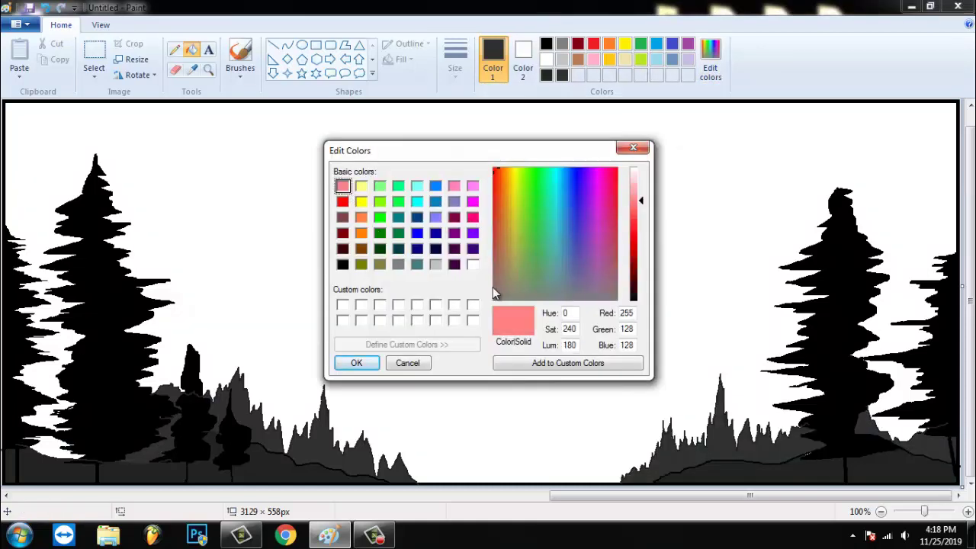
left_click(358, 365)
left_click(709, 65)
left_click(633, 233)
left_click(356, 363)
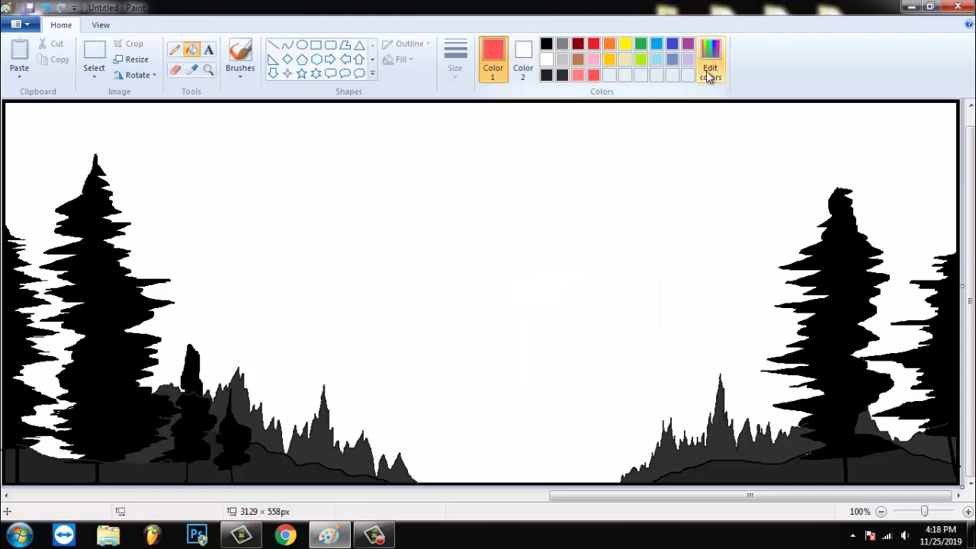
Add three more tints of the red to the palette: a light pink, a very pale pink and a salmon pink.
left_click(709, 65)
left_click(633, 187)
left_click(356, 362)
left_click(709, 65)
left_click(633, 176)
left_click(356, 363)
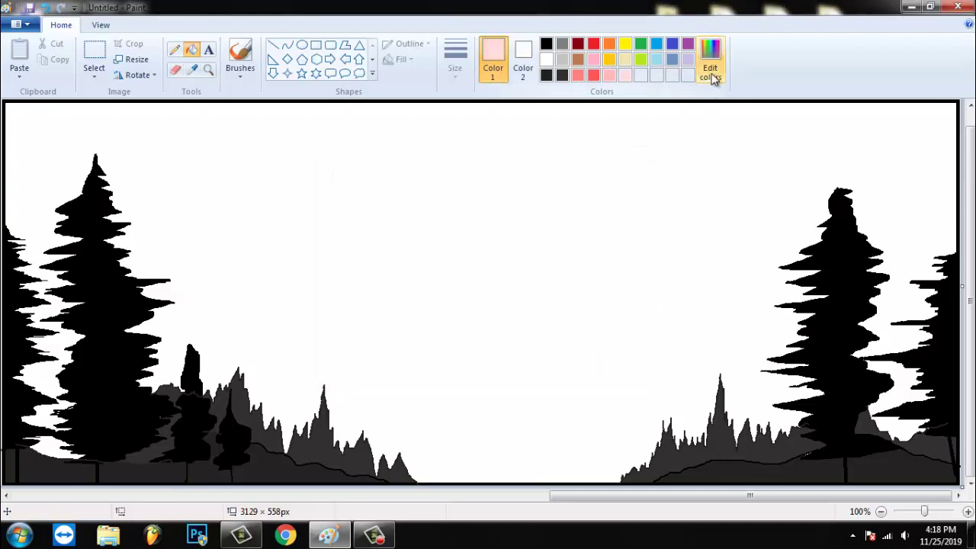
left_click(709, 65)
left_click(632, 197)
left_click(356, 363)
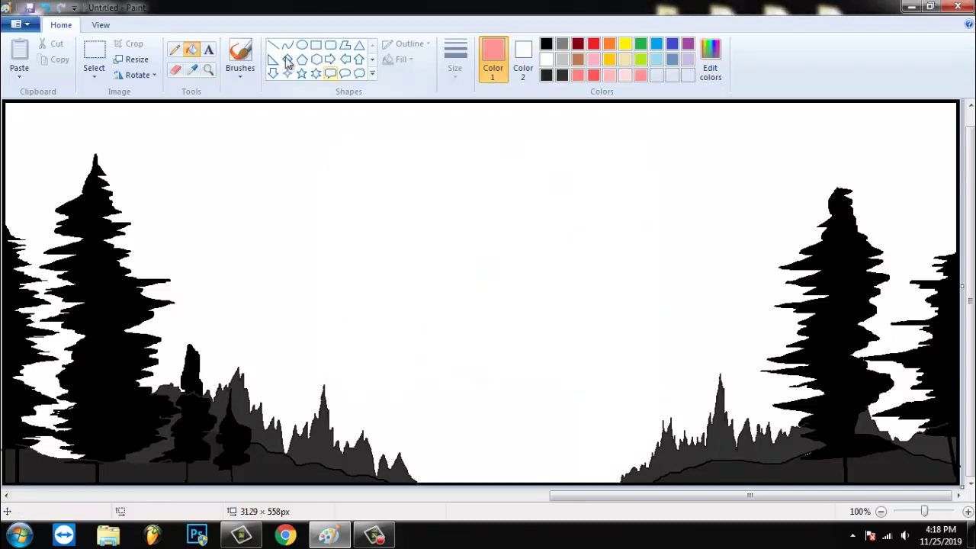
Draw a black contour between the two leftmost trees and fill the gaps below it with the lighter custom dark gray.
left_click(174, 49)
left_click(546, 44)
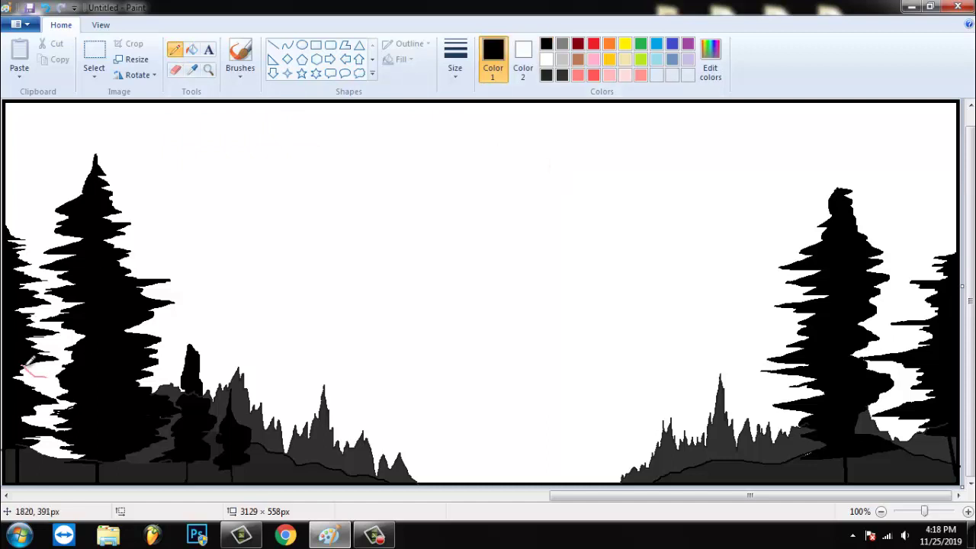
left_click(191, 49)
left_click(561, 75)
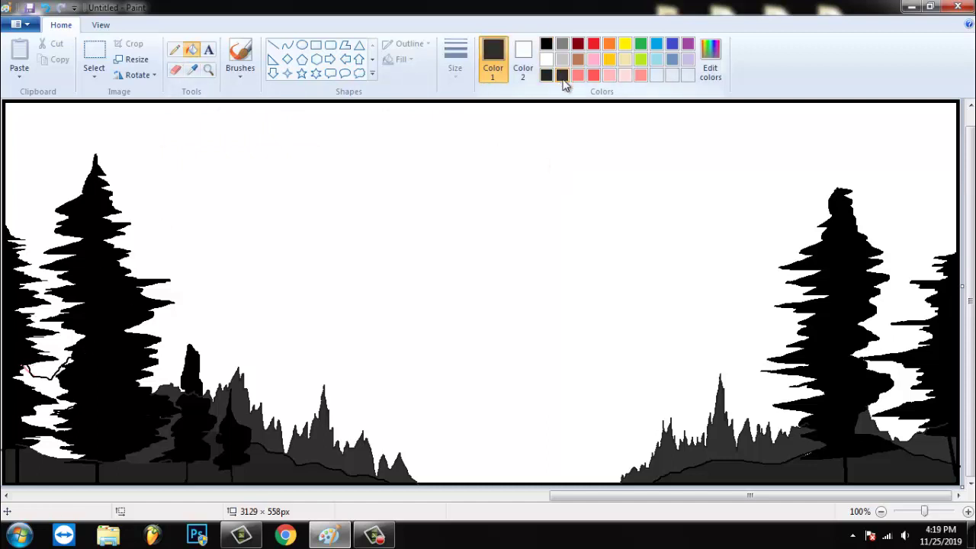
left_click(58, 397)
left_click(53, 446)
Mix a gray of RGB 75, 75, 75 and outline jagged mountains behind the treelines on both sides.
left_click(710, 61)
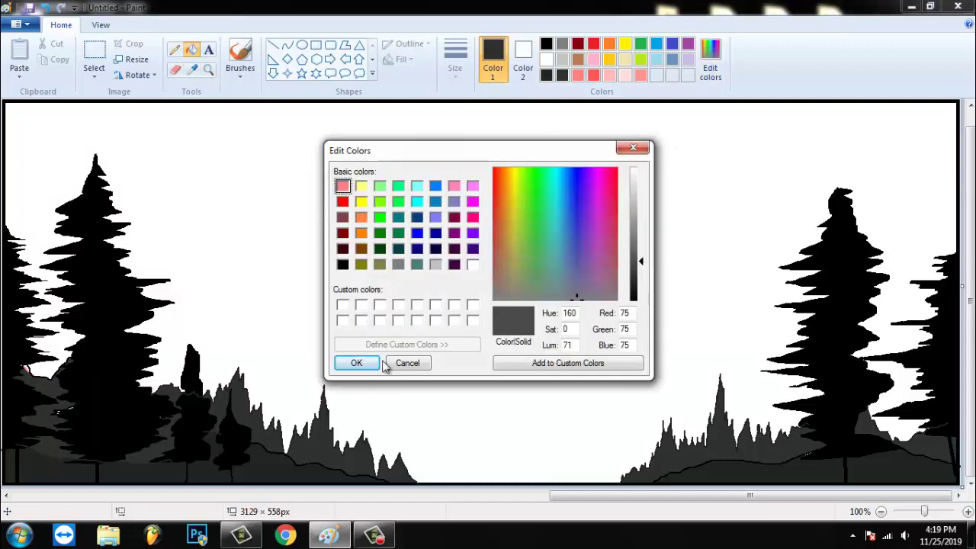
left_click(355, 361)
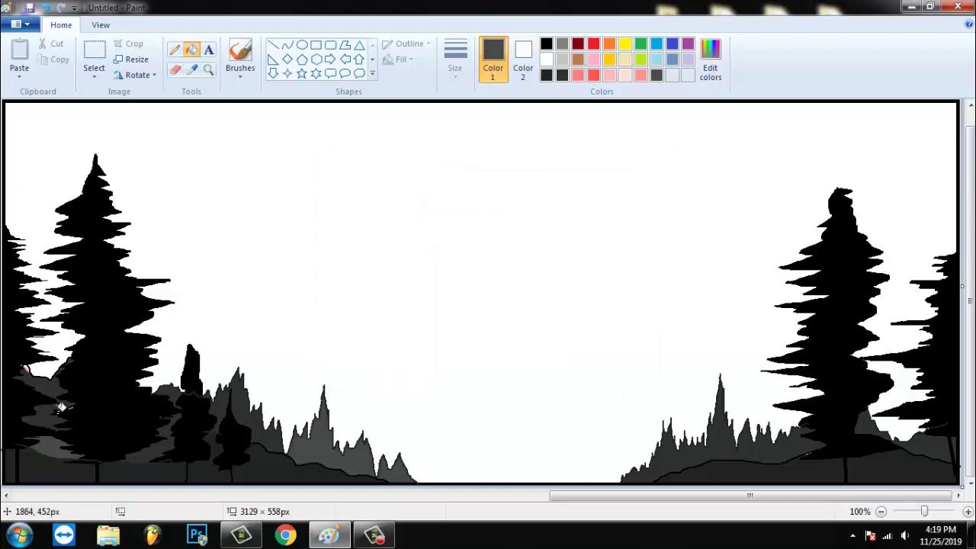
left_click(175, 50)
mouse_move(158, 360)
left_mouse_down()
mouse_move(201, 304)
mouse_move(232, 359)
mouse_move(290, 414)
left_mouse_up()
mouse_move(638, 445)
left_mouse_down()
mouse_move(671, 378)
mouse_move(793, 366)
left_mouse_up()
Fill the outlined mountains on both sides with the palette's medium gray.
left_click(562, 43)
left_click(191, 51)
left_click(215, 340)
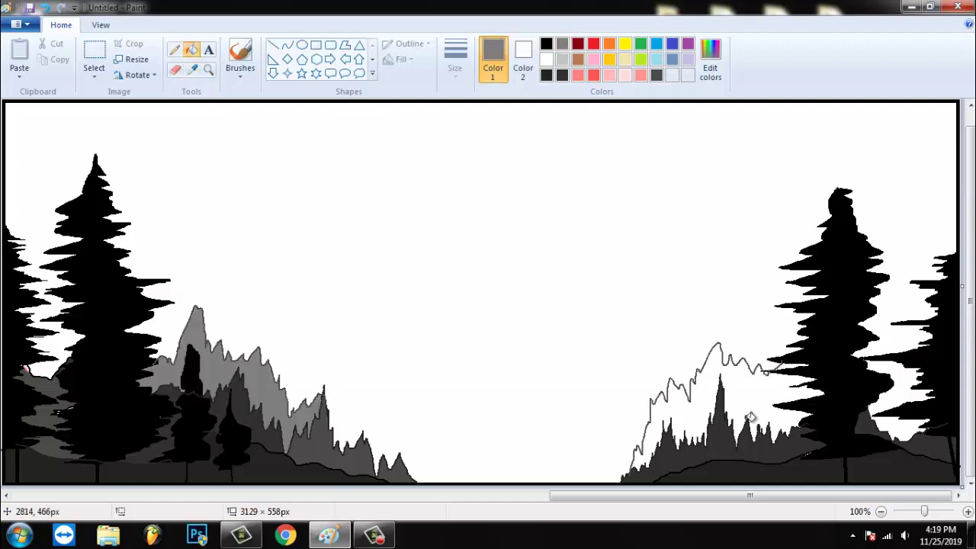
left_click(752, 416)
Extend the mountain outline between the two right trees and fill the area below it with medium gray.
left_click(175, 50)
left_click_drag(860, 350, 929, 341)
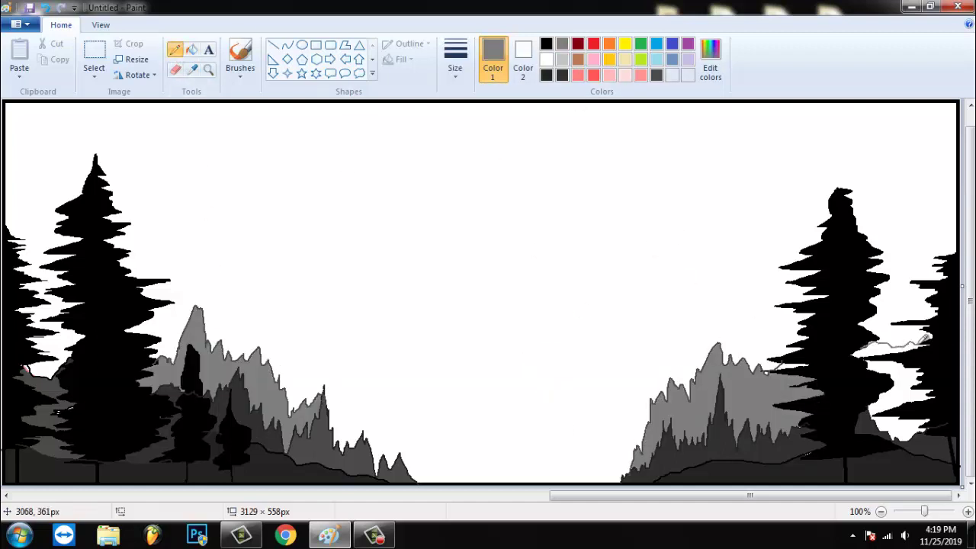
left_click(191, 51)
left_click(889, 348)
left_click(174, 50)
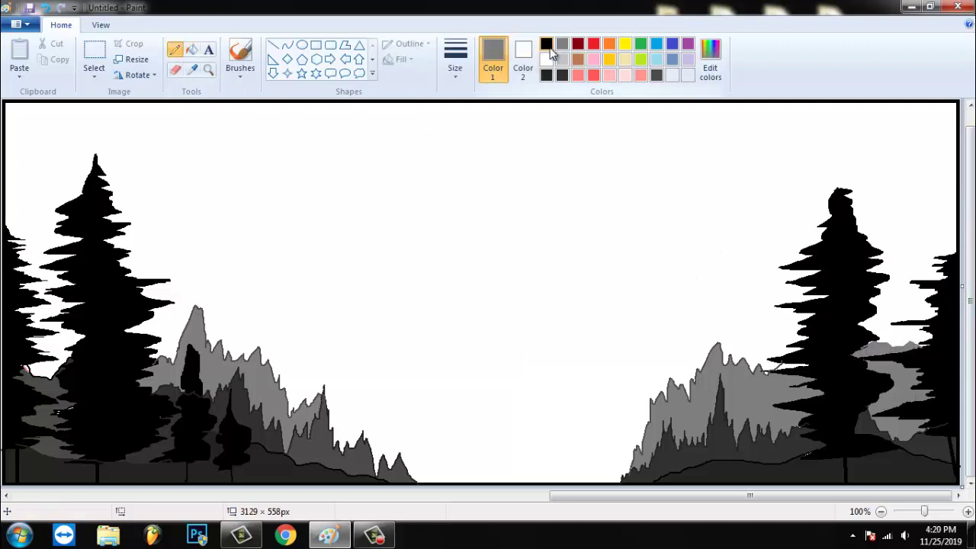
Outline a wide lake in black between the two mountain sides and extend a distant ridge line from it to both sides.
left_click(546, 43)
mouse_move(285, 388)
left_mouse_down()
mouse_move(320, 343)
mouse_move(429, 286)
mouse_move(664, 324)
mouse_move(717, 349)
left_mouse_up()
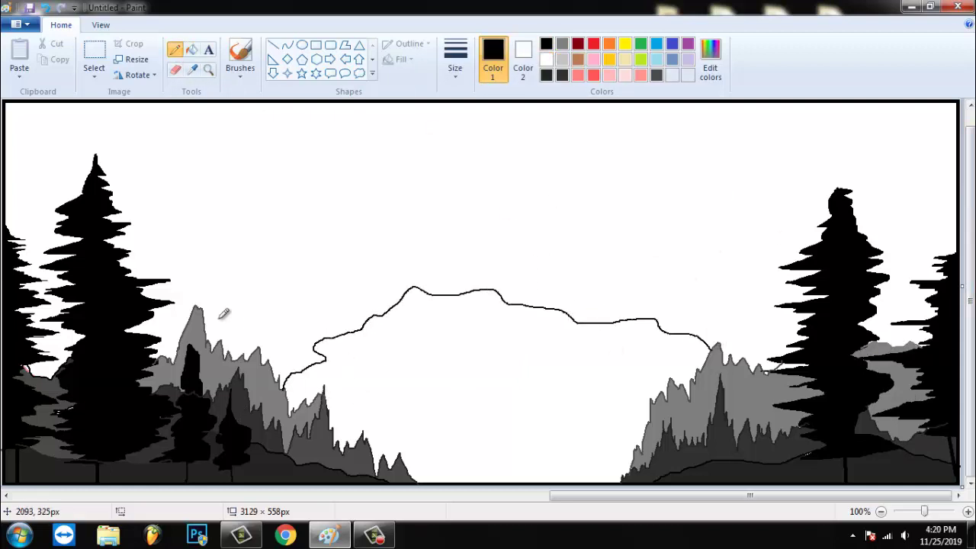
left_click_drag(170, 303, 420, 288)
left_click_drag(512, 289, 962, 222)
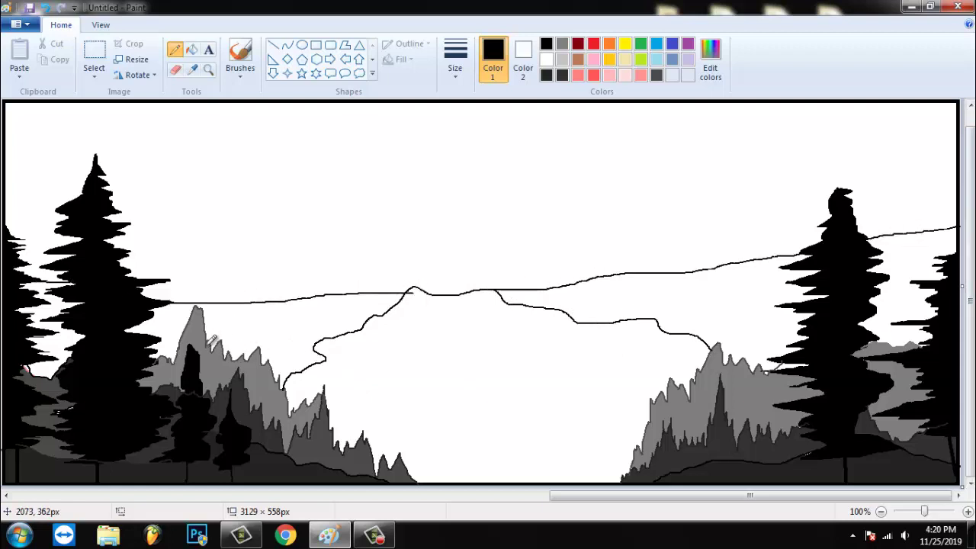
Draw jagged black mountain contours between the distant ridge line and the gray mountains on both sides.
mouse_move(207, 341)
left_mouse_down()
mouse_move(269, 344)
mouse_move(362, 303)
mouse_move(381, 319)
left_mouse_up()
mouse_move(534, 309)
left_mouse_down()
mouse_move(605, 323)
mouse_move(697, 296)
mouse_move(775, 357)
mouse_move(739, 314)
mouse_move(805, 279)
mouse_move(916, 264)
left_mouse_up()
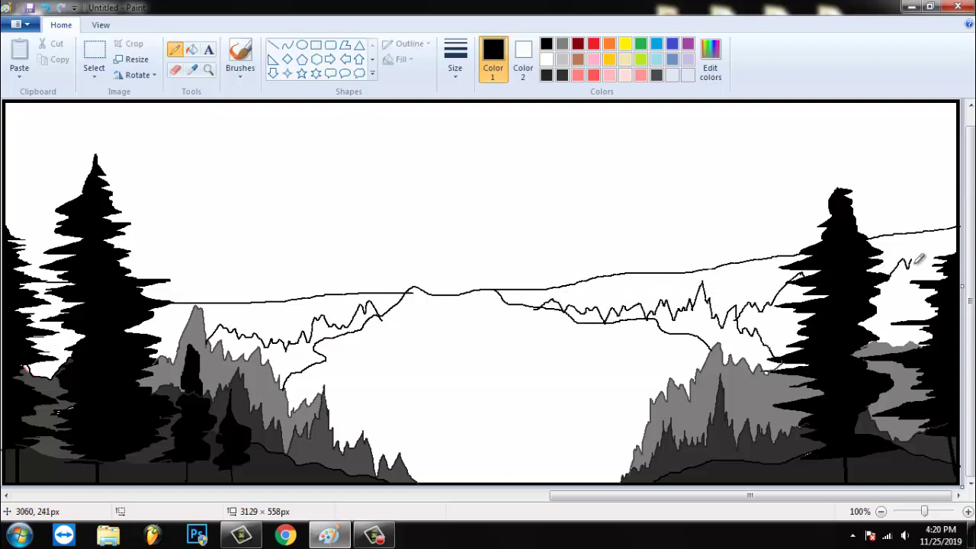
left_click_drag(706, 290, 794, 261)
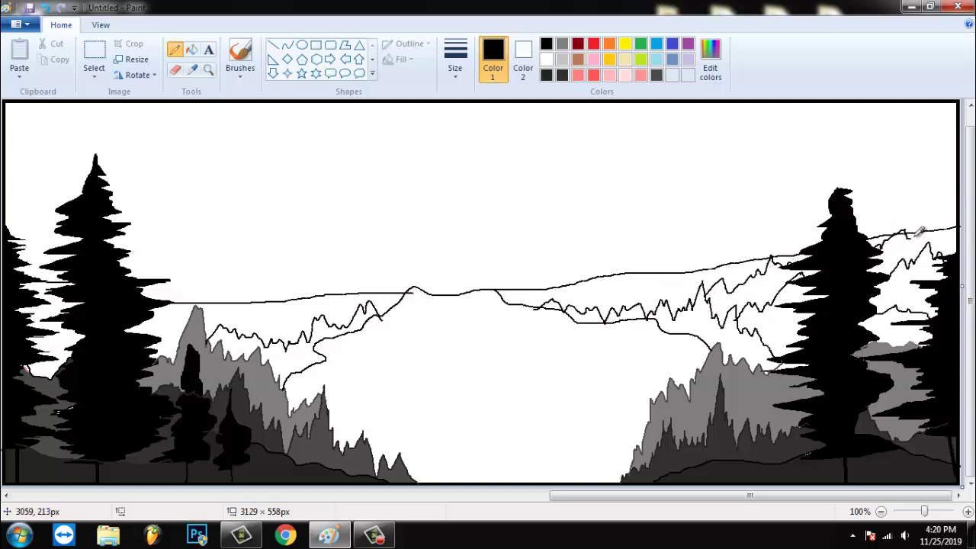
mouse_move(616, 308)
left_mouse_down()
mouse_move(644, 282)
mouse_move(706, 297)
left_mouse_up()
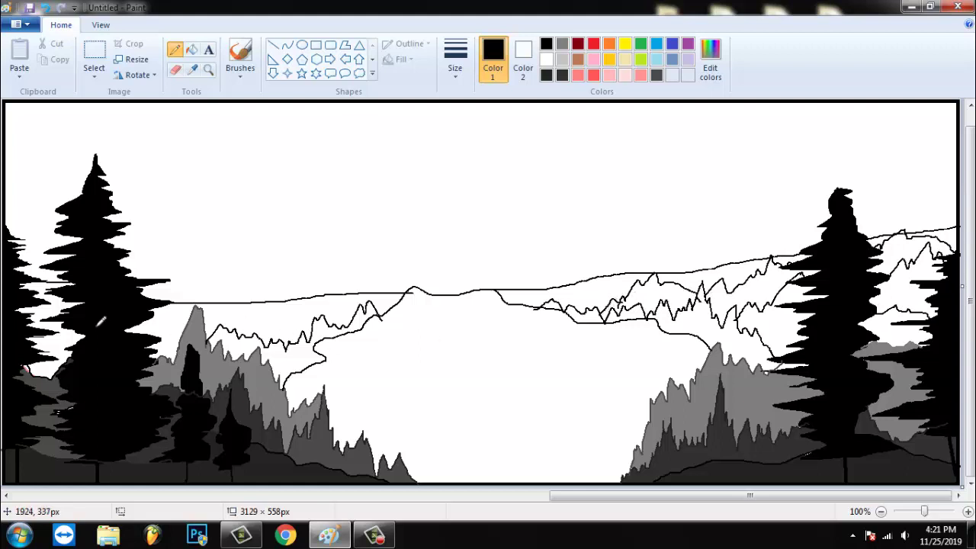
mouse_move(206, 323)
left_mouse_down()
mouse_move(272, 299)
mouse_move(311, 332)
left_mouse_up()
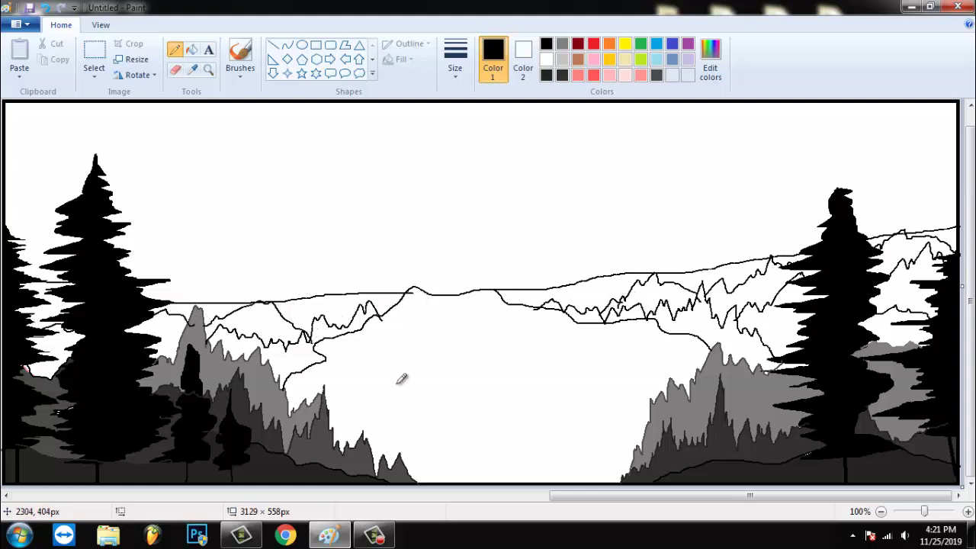
Draw a low mound at the bottom center of the landscape and fill it with black.
left_click_drag(430, 466, 628, 450)
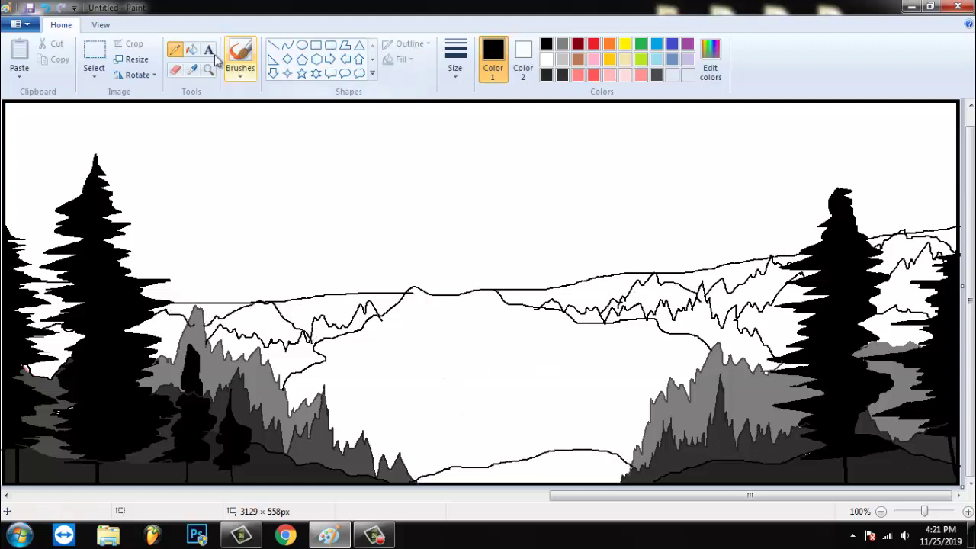
left_click(191, 49)
left_click(593, 478)
Sketch a deer with head, body, legs and a short tail standing on the mound, and fill it with black.
left_click(175, 50)
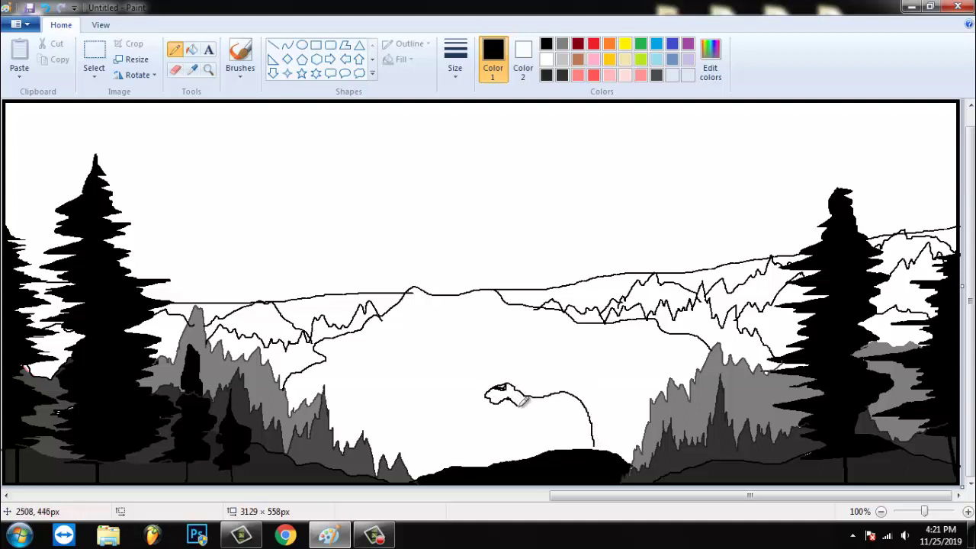
left_click_drag(538, 420, 543, 433)
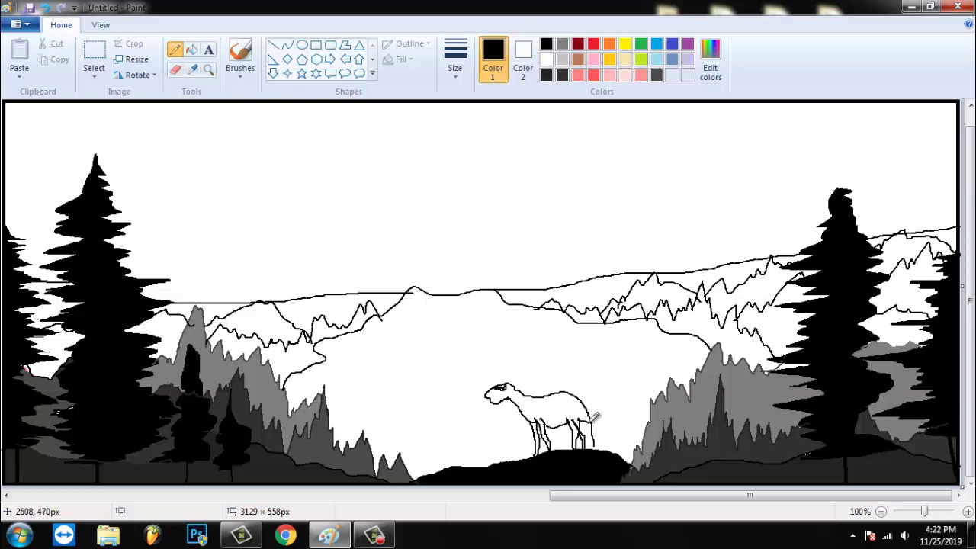
left_click(175, 70)
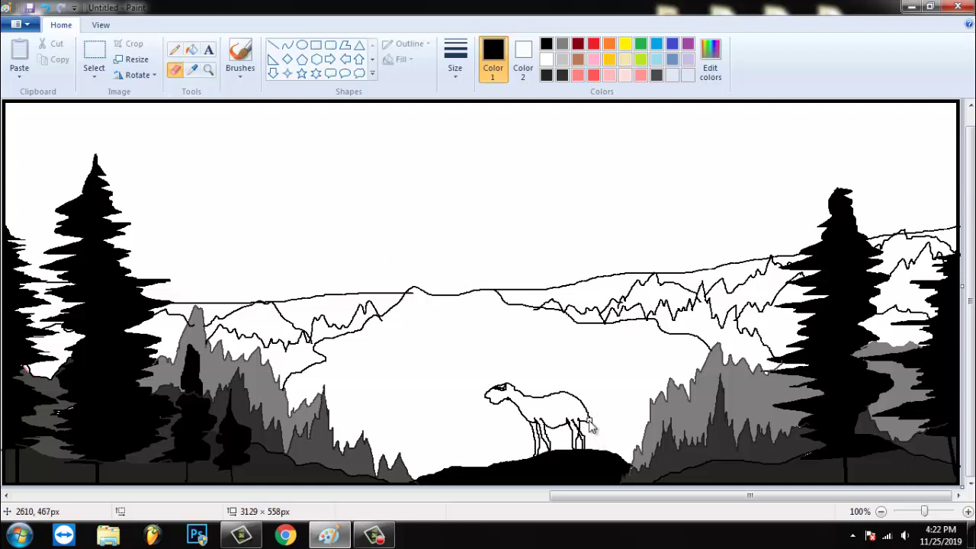
left_click(175, 49)
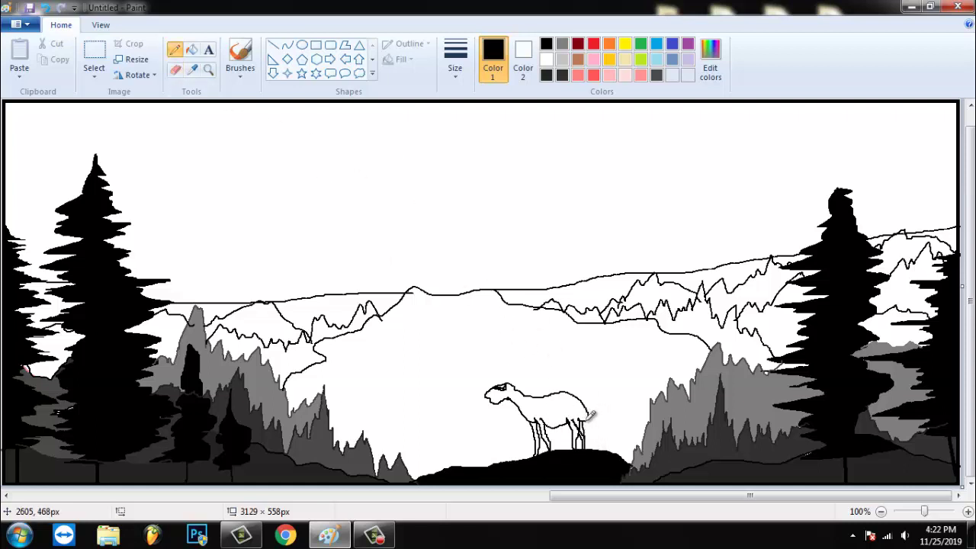
left_click(191, 49)
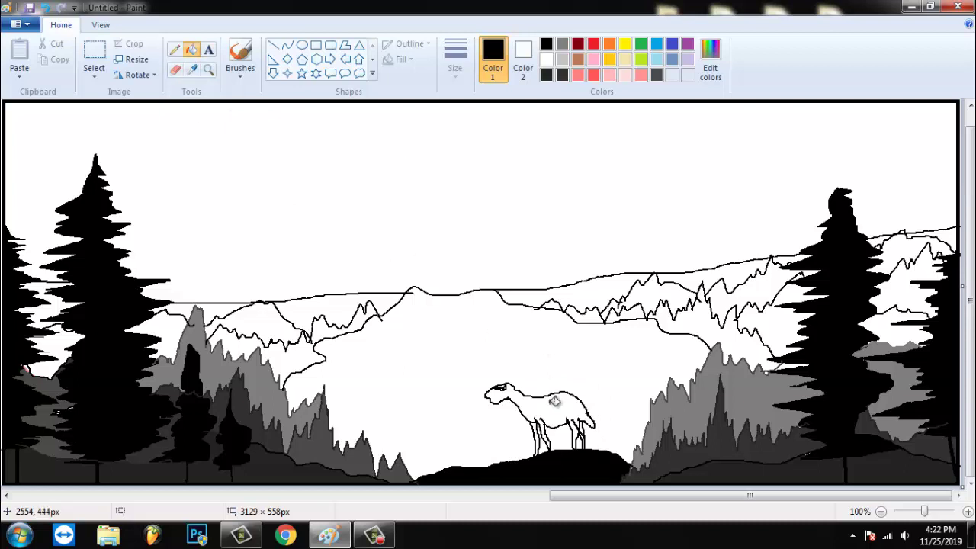
left_click(541, 440)
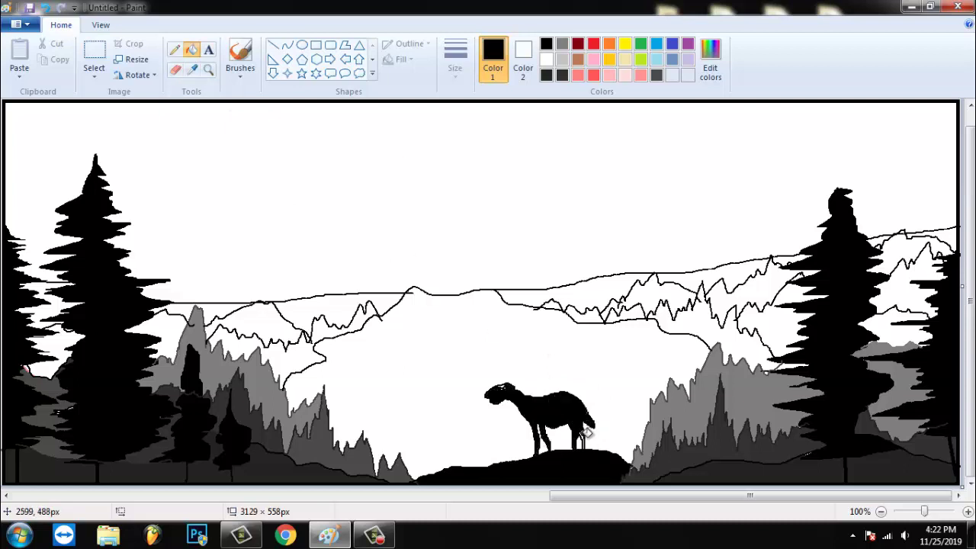
Set the second-thinnest pencil line and draw branching black antlers and an ear on the deer, touching up its hind leg.
left_click(174, 50)
left_click(455, 57)
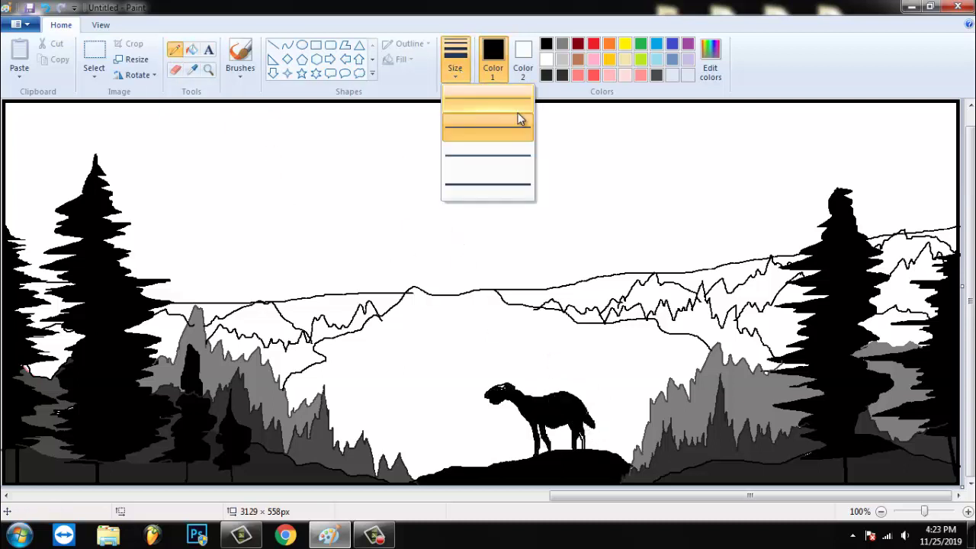
left_click(521, 118)
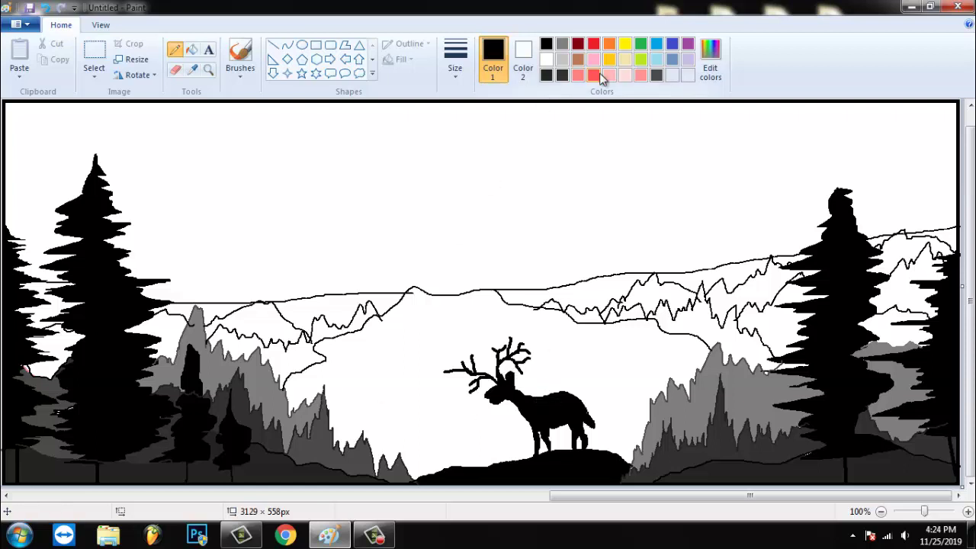
Fill the sky with the palette's custom pinkish red.
left_click(192, 50)
left_click(593, 75)
left_click(593, 124)
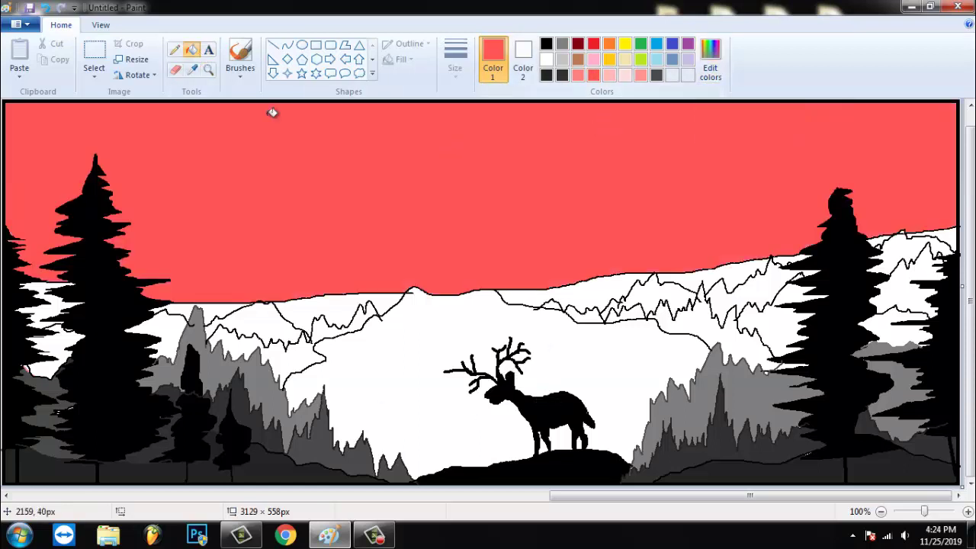
Paint a band of clouds across the upper sky in light pink using the marker brush at its largest size.
left_click(255, 85)
left_click(243, 100)
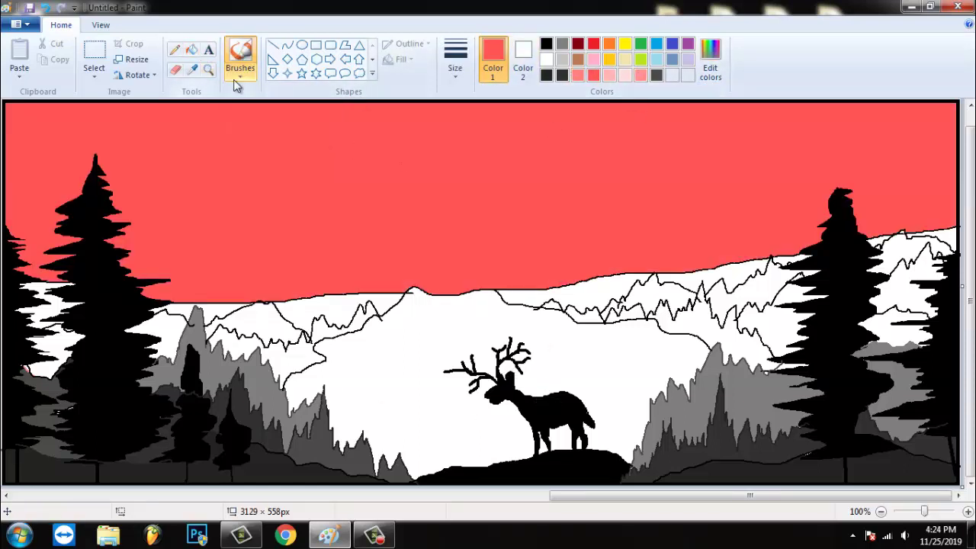
left_click(640, 77)
left_click(240, 74)
left_click(298, 127)
left_click(455, 65)
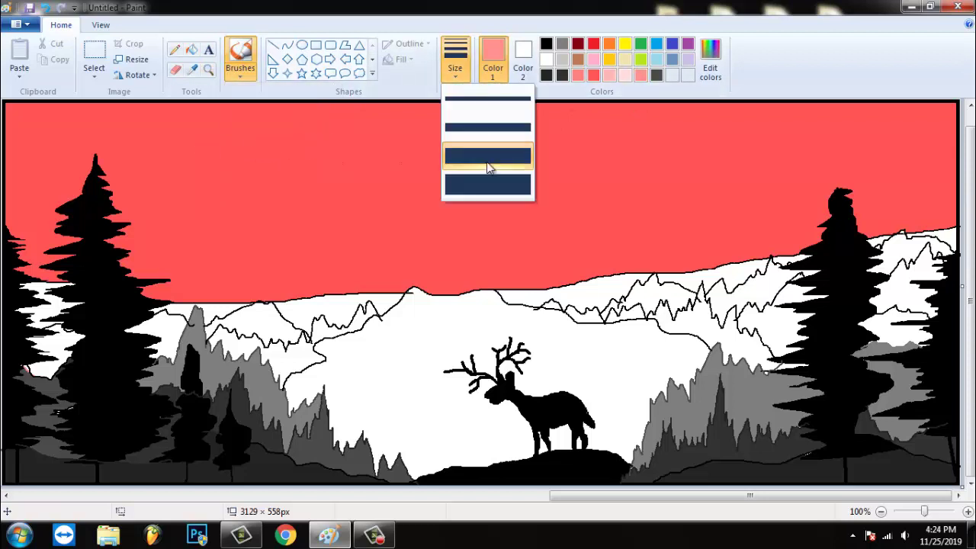
left_click(488, 187)
mouse_move(171, 158)
left_mouse_down()
mouse_move(412, 162)
mouse_move(873, 137)
mouse_move(458, 195)
mouse_move(179, 191)
mouse_move(46, 176)
mouse_move(30, 158)
left_mouse_up()
Mix a deeper red and brush it in broad bands across the upper sky and over the light pink clouds.
left_click(710, 61)
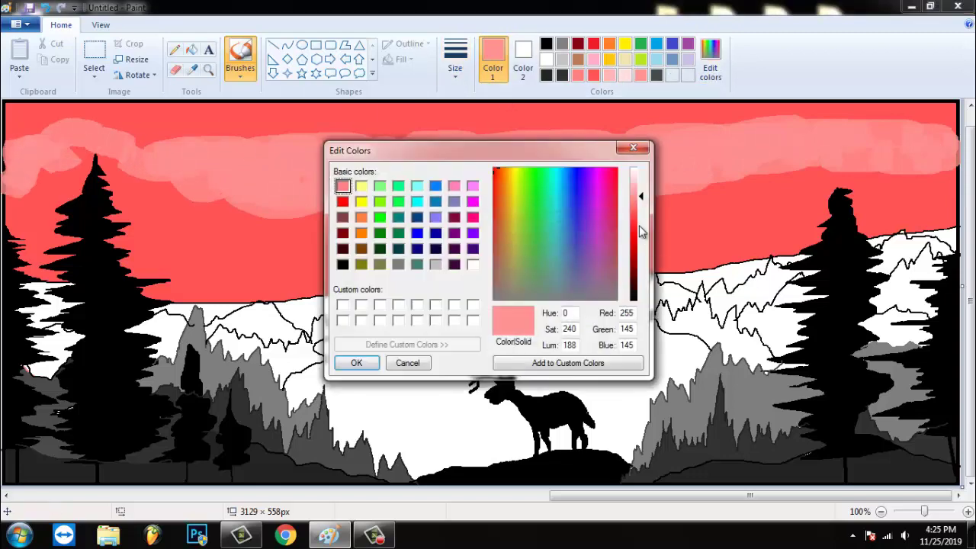
left_click_drag(638, 183, 638, 218)
left_click(356, 363)
mouse_move(282, 172)
left_mouse_down()
mouse_move(659, 194)
mouse_move(857, 166)
mouse_move(945, 115)
mouse_move(74, 130)
mouse_move(305, 107)
mouse_move(587, 137)
mouse_move(669, 156)
mouse_move(945, 148)
mouse_move(351, 168)
mouse_move(27, 153)
mouse_move(36, 155)
left_mouse_up()
Blend the patches in the middle of the sky with brush strokes of the palette's custom pinkish red.
left_click(578, 74)
left_click(593, 75)
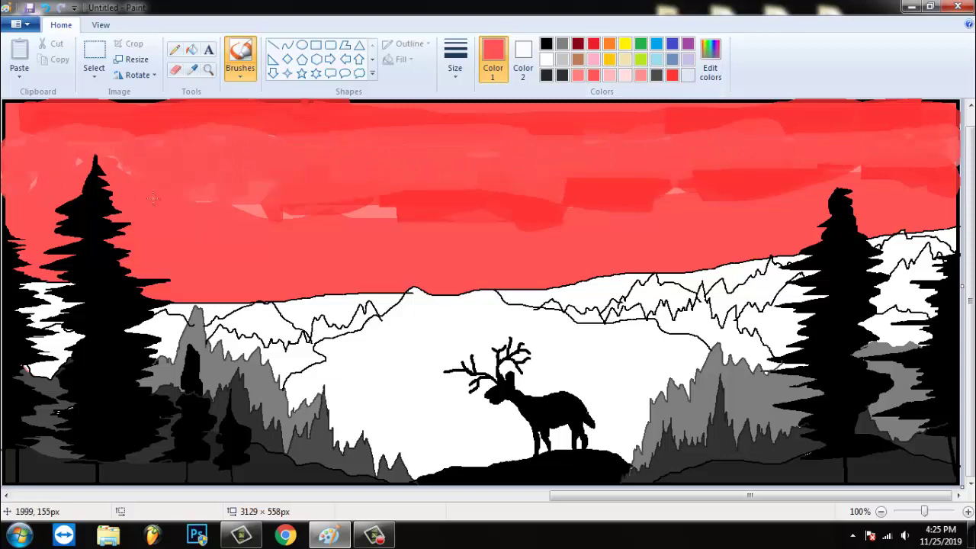
mouse_move(153, 198)
left_mouse_down()
mouse_move(622, 232)
mouse_move(568, 186)
mouse_move(792, 185)
left_mouse_up()
Mix a slightly lighter pinkish red and brush a broad cloud band across the middle of the sky.
left_click(710, 63)
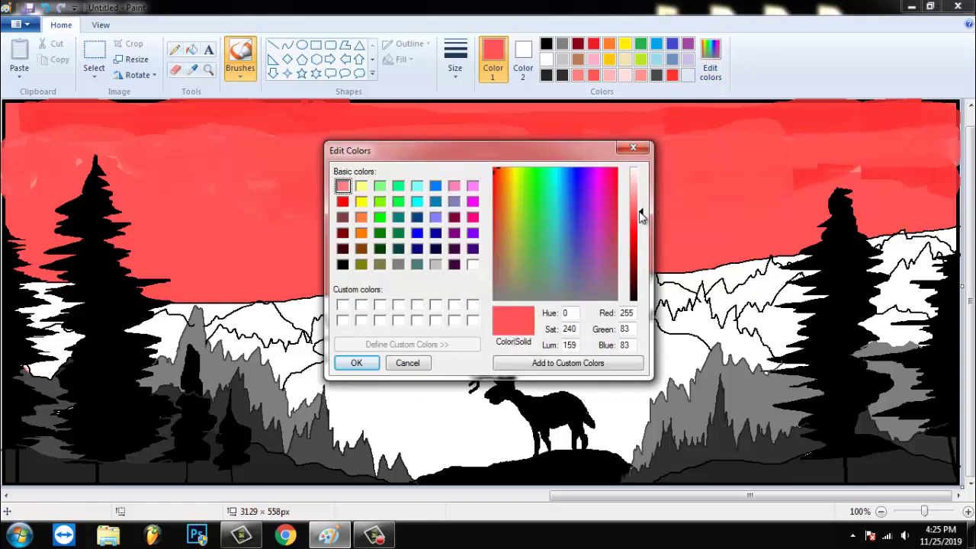
left_click_drag(640, 217, 641, 213)
left_click(356, 363)
mouse_move(175, 190)
left_mouse_down()
mouse_move(282, 188)
mouse_move(342, 197)
mouse_move(323, 209)
mouse_move(869, 173)
mouse_move(944, 181)
mouse_move(941, 198)
mouse_move(883, 186)
mouse_move(388, 226)
mouse_move(181, 196)
mouse_move(122, 155)
left_mouse_up()
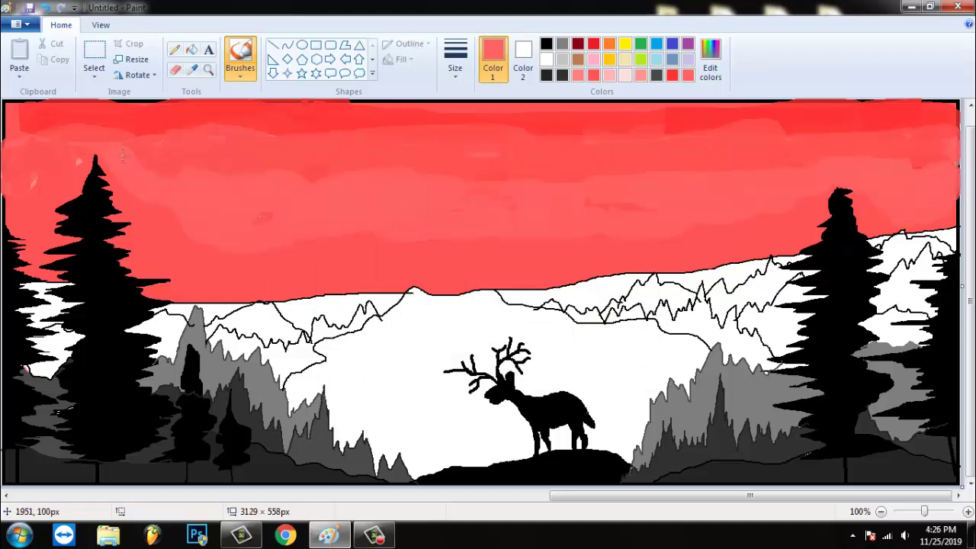
Try painting lighter pink clouds across the lower sky and undo the strokes.
left_click(710, 63)
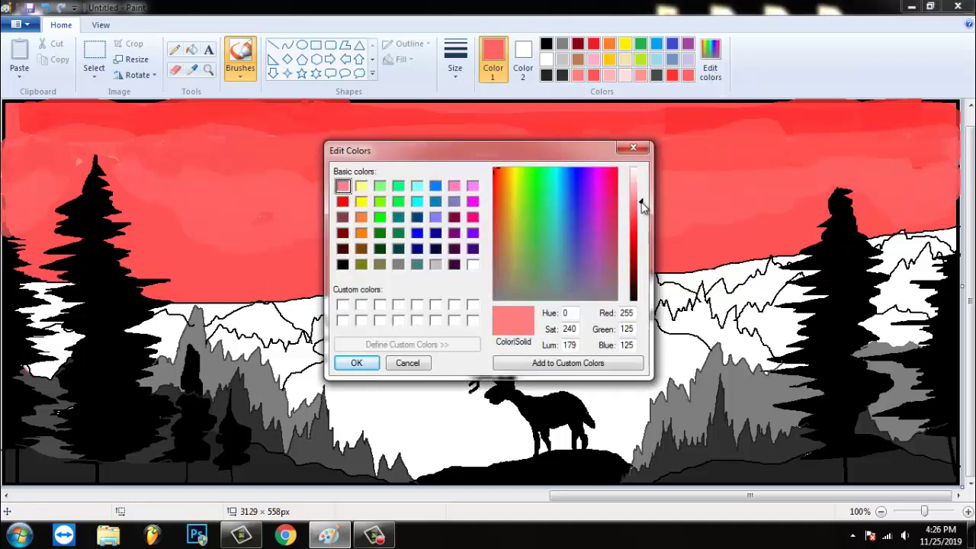
key("Return")
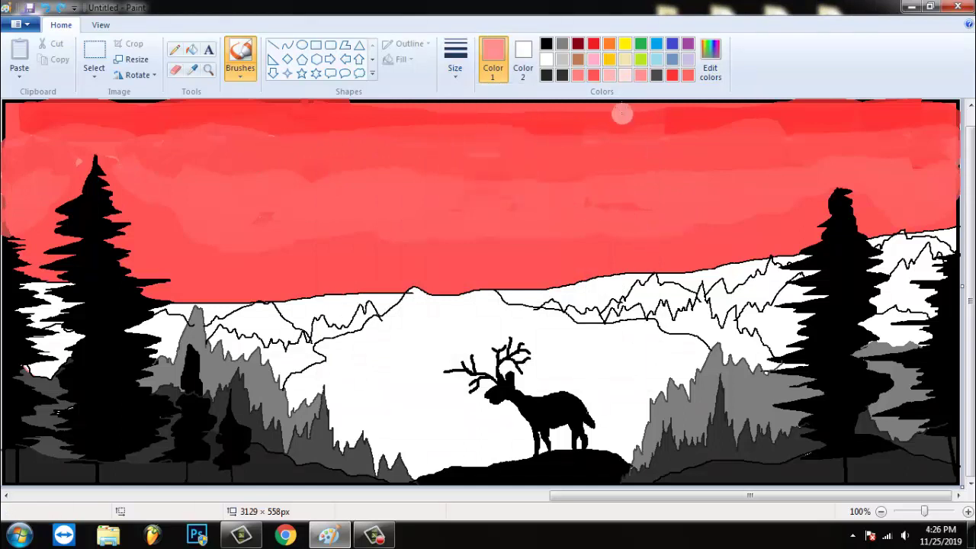
left_click_drag(724, 210, 690, 220)
mouse_move(593, 239)
left_mouse_down()
mouse_move(160, 252)
mouse_move(305, 265)
left_mouse_up()
mouse_move(656, 245)
left_mouse_down()
mouse_move(770, 200)
mouse_move(831, 199)
left_mouse_up()
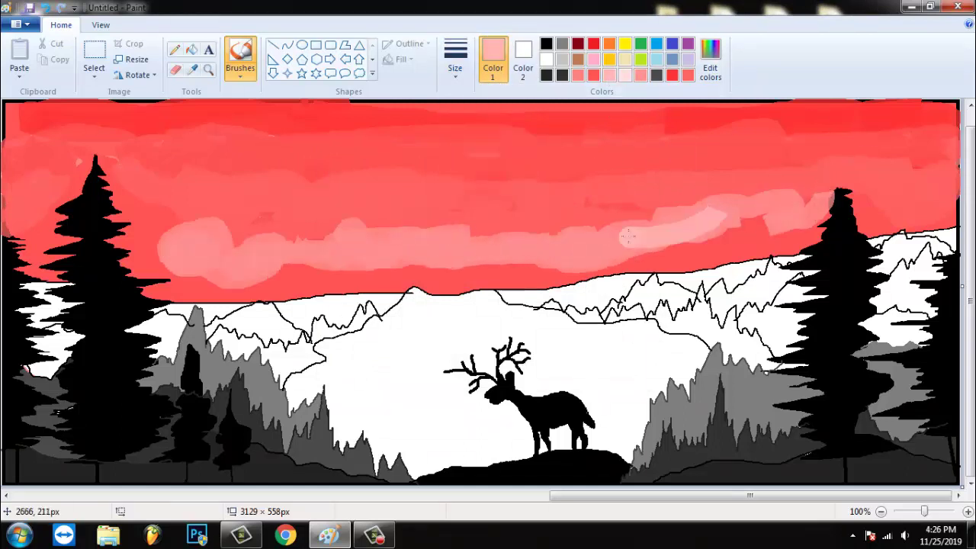
key("ctrl+z")
key("ctrl+z")
Brush a softer pink cloud band across the lower sky, rising toward the tall tree on the right.
left_click(688, 75)
left_click(640, 75)
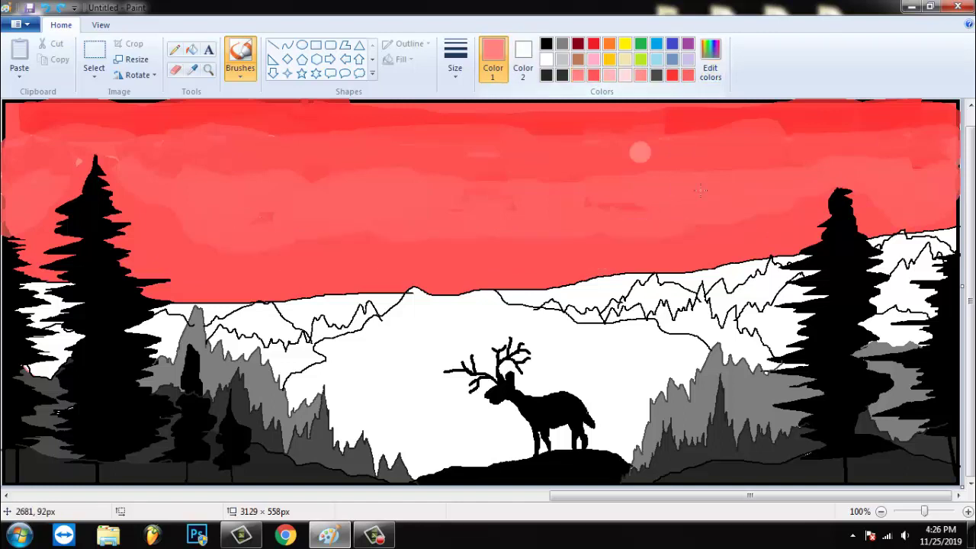
mouse_move(720, 227)
left_mouse_down()
mouse_move(860, 160)
mouse_move(949, 156)
mouse_move(949, 126)
mouse_move(785, 169)
mouse_move(648, 227)
mouse_move(436, 210)
mouse_move(494, 252)
mouse_move(522, 227)
left_mouse_up()
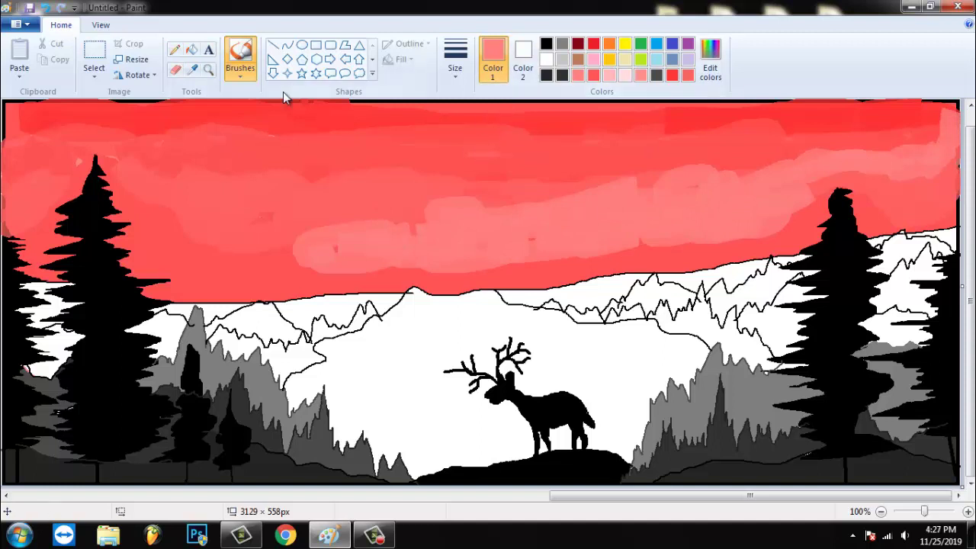
Fill the lake and the gap between the deer's legs with the current pink.
left_click(302, 44)
left_click(192, 50)
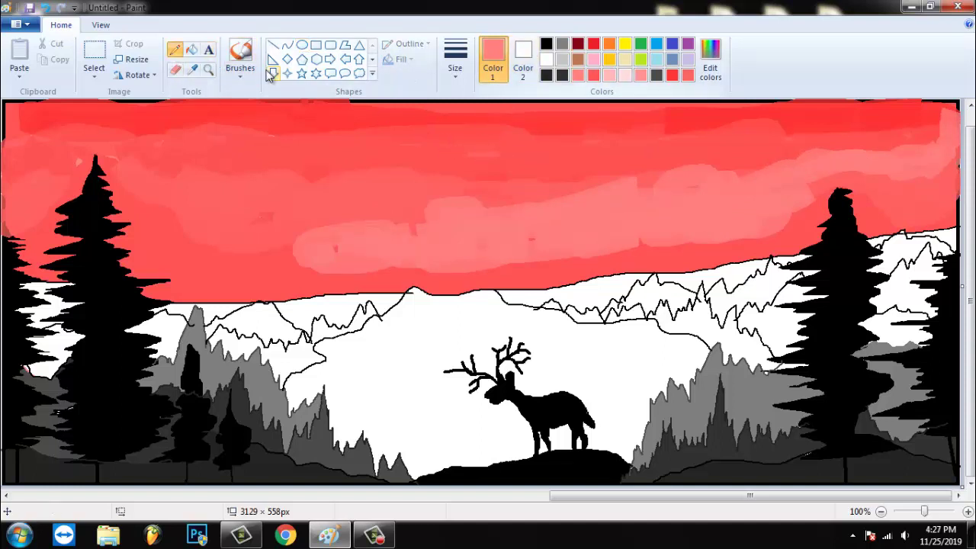
left_click(476, 317)
left_click(555, 445)
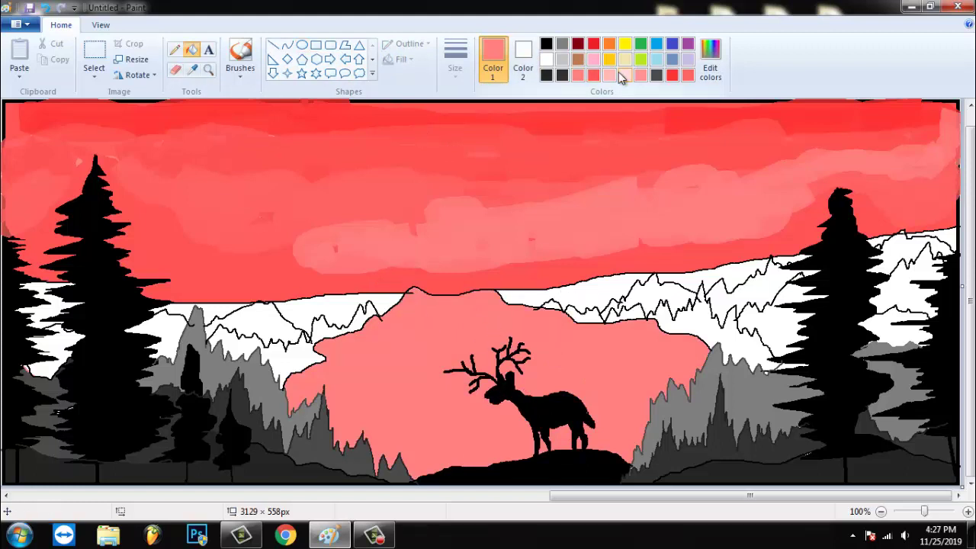
Try filling the lake with the palette's custom deep red and the lighter red beside it.
left_click(238, 76)
left_click(239, 96)
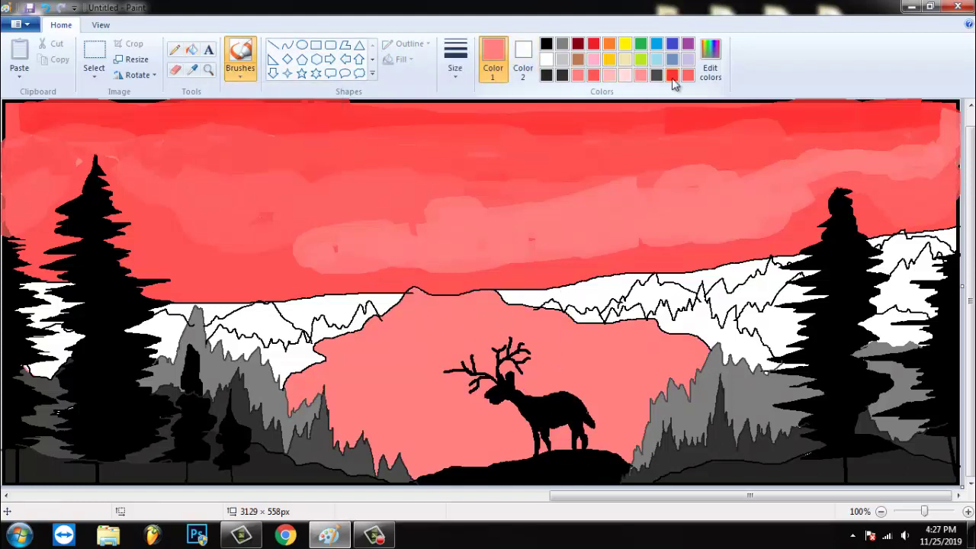
left_click(675, 77)
left_click(191, 49)
left_click(442, 331)
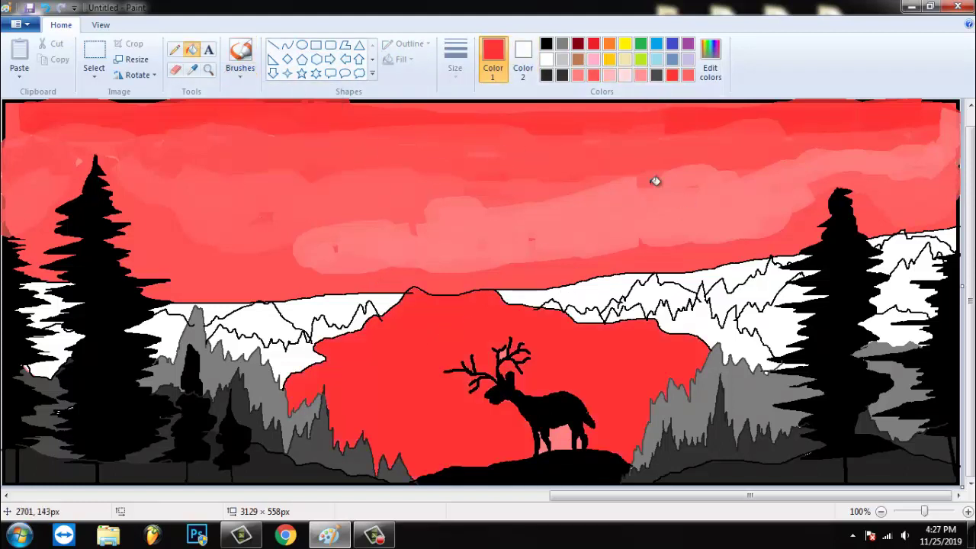
left_click(689, 75)
left_click(503, 311)
Fill the lake with the same pinkish red as the base of the sky.
left_click(594, 75)
left_click(503, 311)
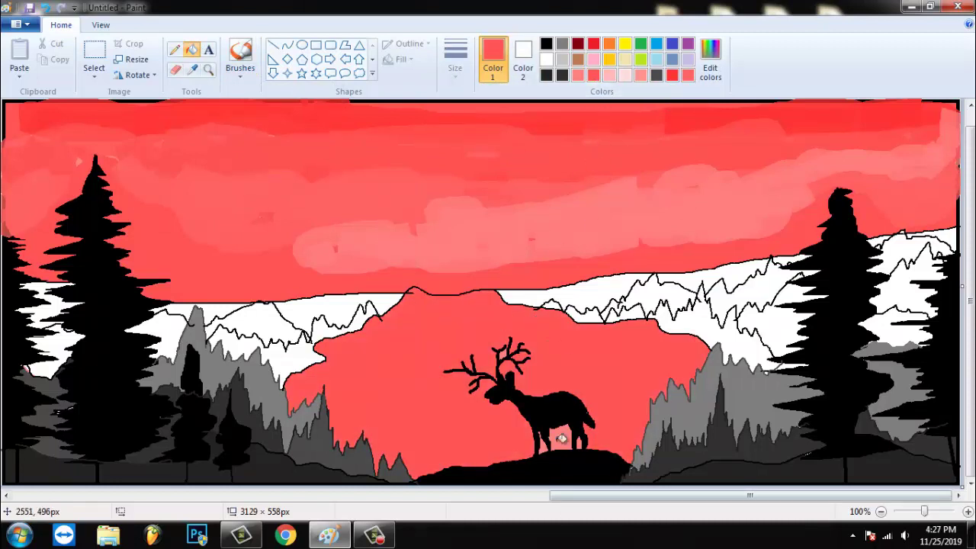
Brush slightly lighter pinkish red strokes over the lake around the deer, undoing the first attempt.
left_click(240, 70)
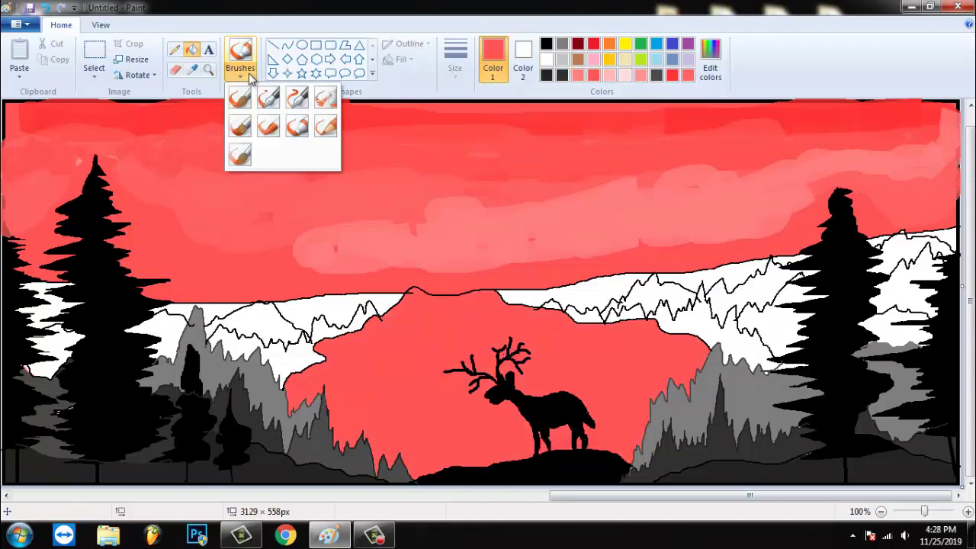
left_click(240, 70)
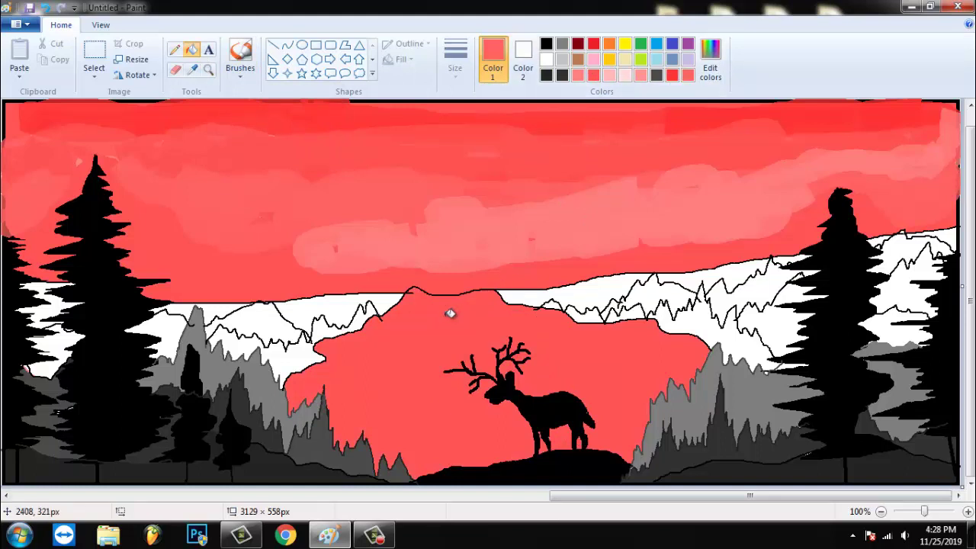
left_click(240, 70)
left_click(243, 99)
mouse_move(428, 313)
left_mouse_down()
mouse_move(537, 325)
mouse_move(659, 359)
mouse_move(626, 371)
mouse_move(619, 427)
mouse_move(587, 373)
left_mouse_up()
key("ctrl+z")
mouse_move(328, 375)
left_mouse_down()
mouse_move(451, 310)
mouse_move(662, 357)
mouse_move(638, 374)
mouse_move(612, 428)
mouse_move(619, 398)
left_mouse_up()
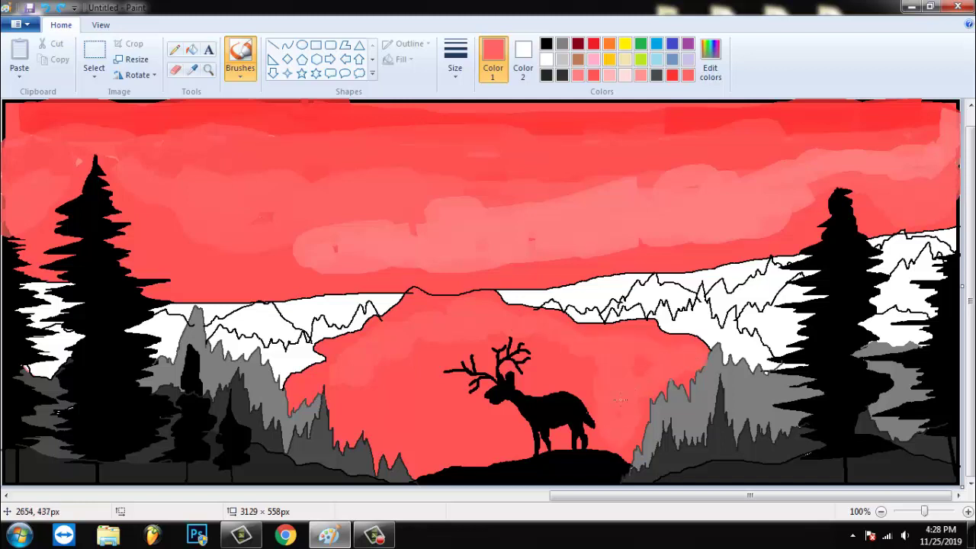
Brush light pink highlights over the lake around the deer and blend their edges with slightly deeper pink strokes.
left_click(625, 74)
mouse_move(408, 405)
left_mouse_down()
mouse_move(465, 357)
mouse_move(496, 420)
mouse_move(441, 393)
mouse_move(481, 337)
mouse_move(580, 362)
mouse_move(627, 405)
left_mouse_up()
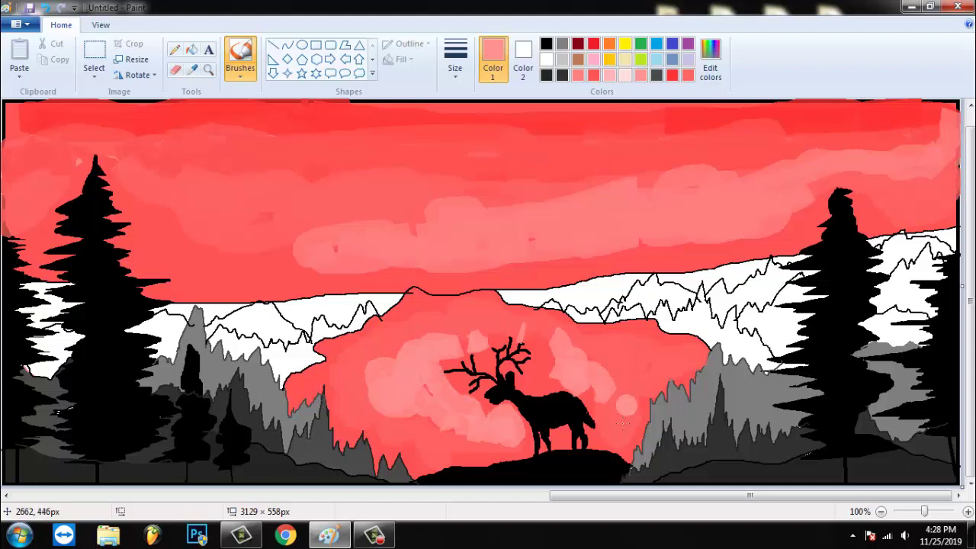
left_click(455, 59)
left_click(489, 128)
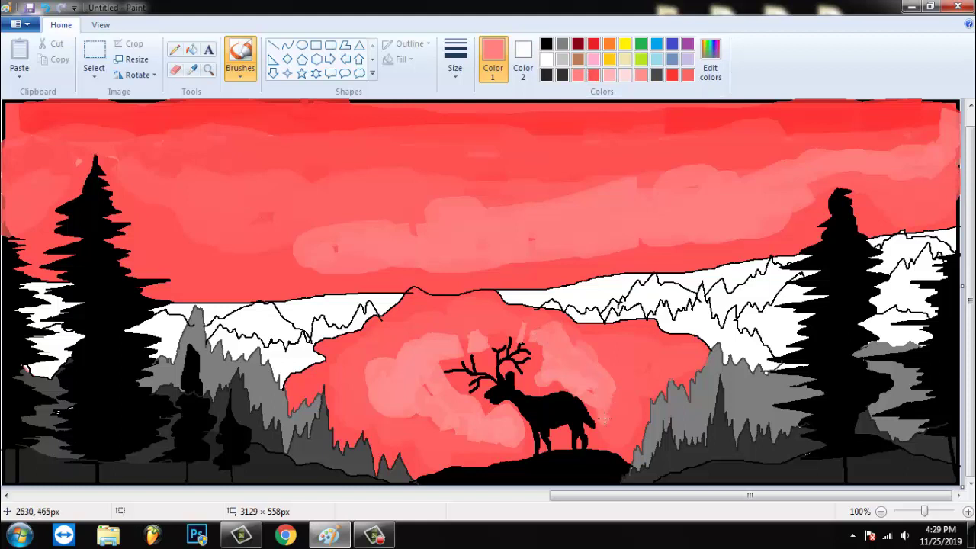
mouse_move(536, 376)
left_mouse_down()
mouse_move(445, 342)
mouse_move(378, 381)
mouse_move(425, 421)
left_mouse_up()
mouse_move(507, 432)
left_mouse_down()
mouse_move(529, 275)
mouse_move(447, 408)
mouse_move(418, 392)
mouse_move(405, 400)
mouse_move(406, 370)
mouse_move(391, 392)
mouse_move(458, 347)
mouse_move(487, 357)
mouse_move(523, 326)
mouse_move(577, 354)
mouse_move(559, 365)
mouse_move(556, 326)
mouse_move(586, 384)
mouse_move(608, 398)
left_mouse_up()
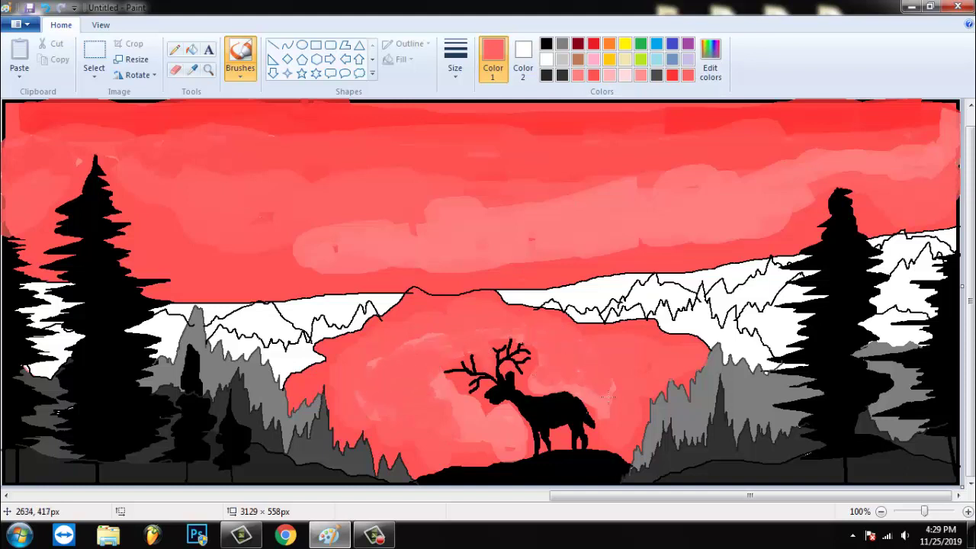
Try filling the lowest white mountain bands on both sides of the lake with very pale pink.
left_click(625, 74)
left_click(192, 50)
left_click(299, 353)
left_click(725, 337)
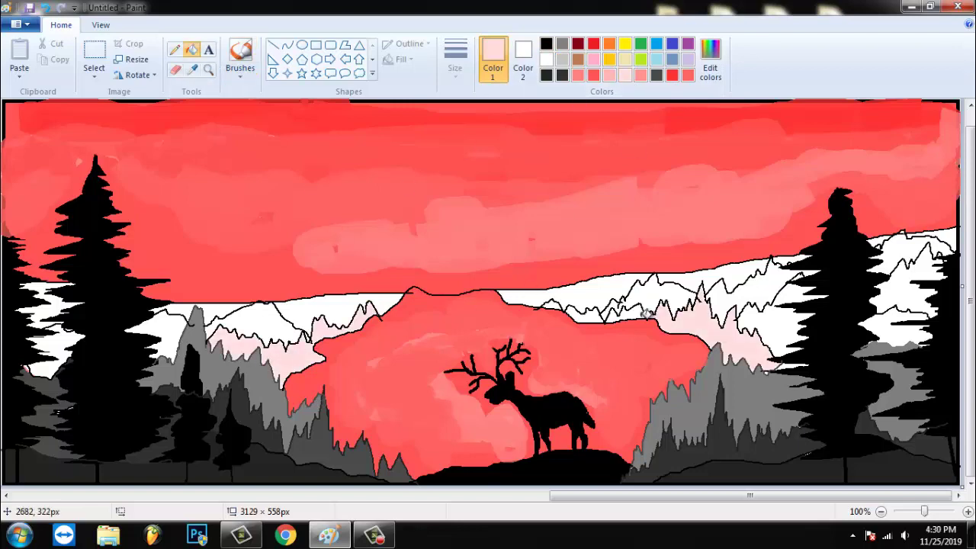
left_click(601, 310)
left_click(589, 315)
Fill the lowest mountain bands beside the lake with light pink, undoing the accidental fill of the black outlines.
left_click(638, 76)
left_click(719, 307)
left_click(642, 322)
left_click(585, 311)
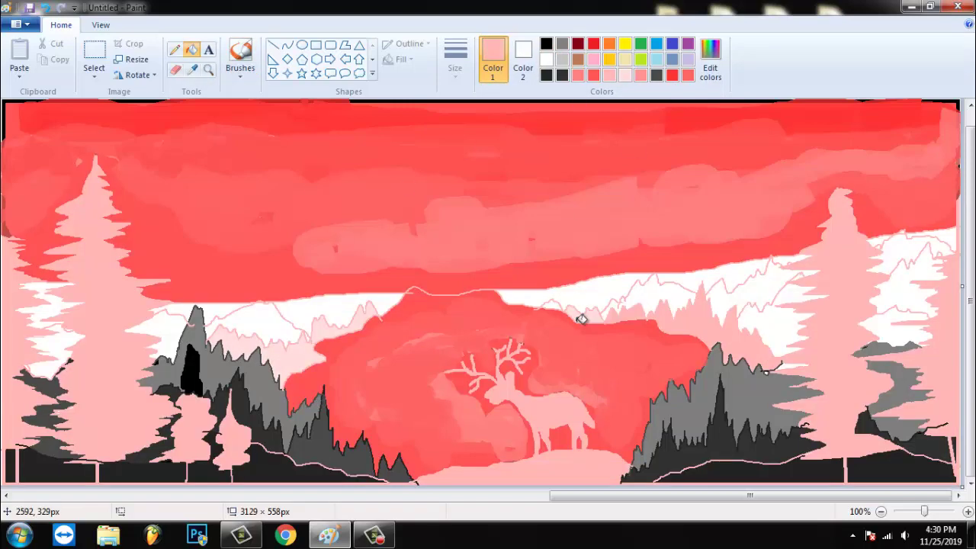
key("ctrl+z")
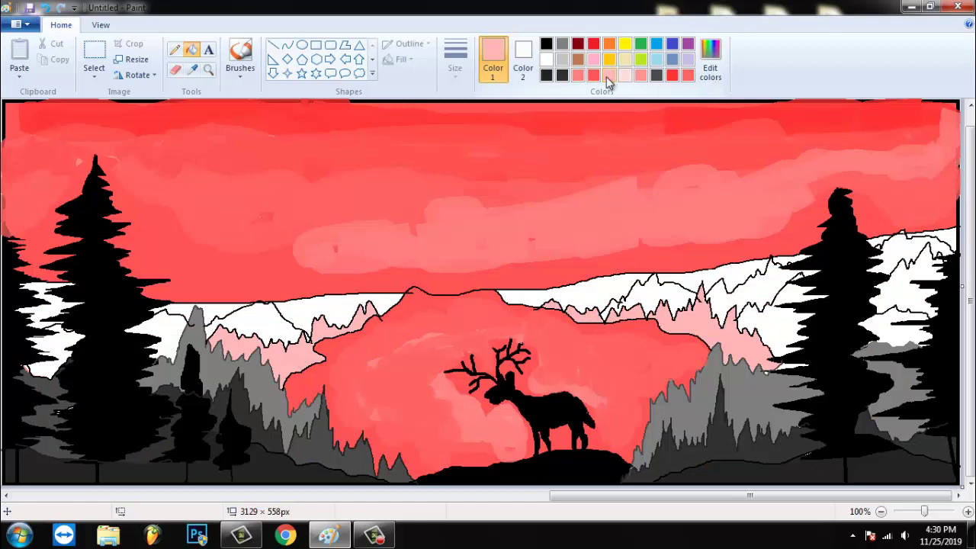
Fill the next mountain bands with medium pink, on both sides of the right pine and beside the left gray peak.
left_click(760, 309)
left_click(640, 74)
left_click(735, 301)
left_click(622, 305)
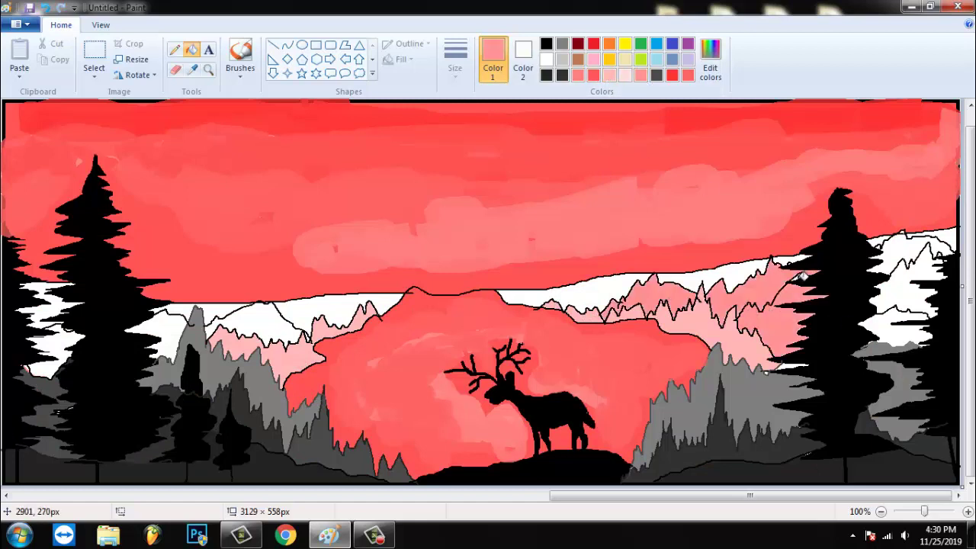
left_click(885, 326)
left_click(168, 334)
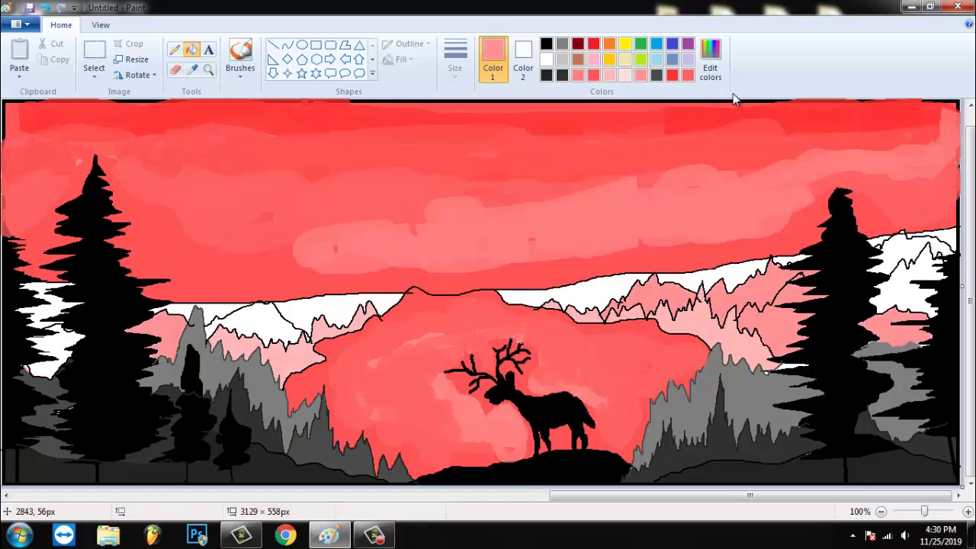
Pencil jagged medium pink ridge lines over the outlines of the white mountain left of the lake.
left_click(174, 49)
mouse_move(200, 326)
left_mouse_down()
mouse_move(259, 302)
mouse_move(303, 328)
left_mouse_up()
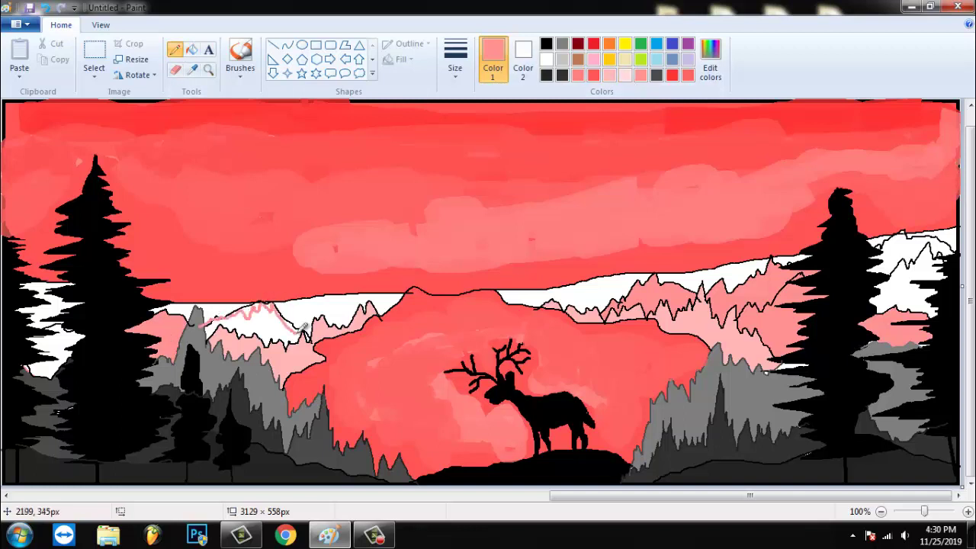
left_click_drag(225, 323, 284, 348)
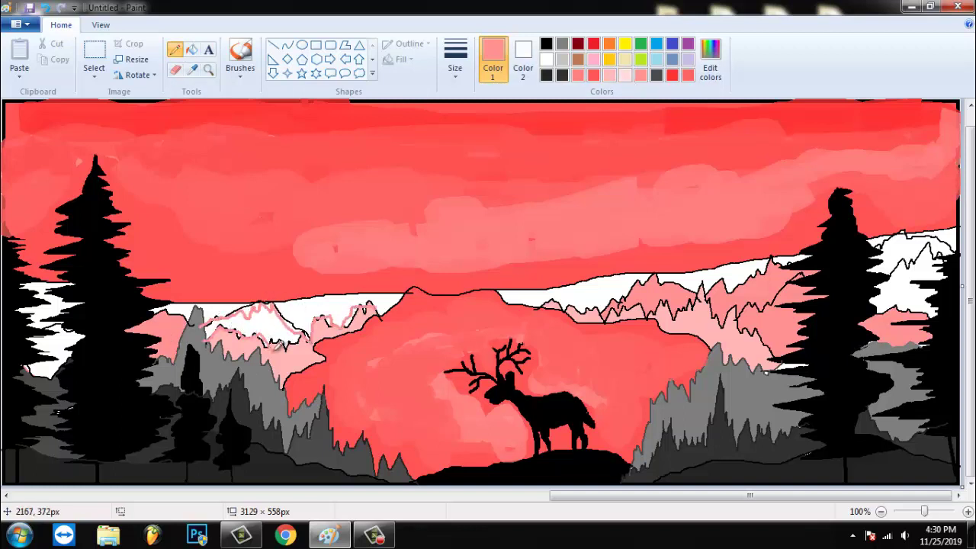
Mix a deeper pink with luminosity 180 and fill the penciled left mountain and the upper peaks near the right pine.
left_click(703, 72)
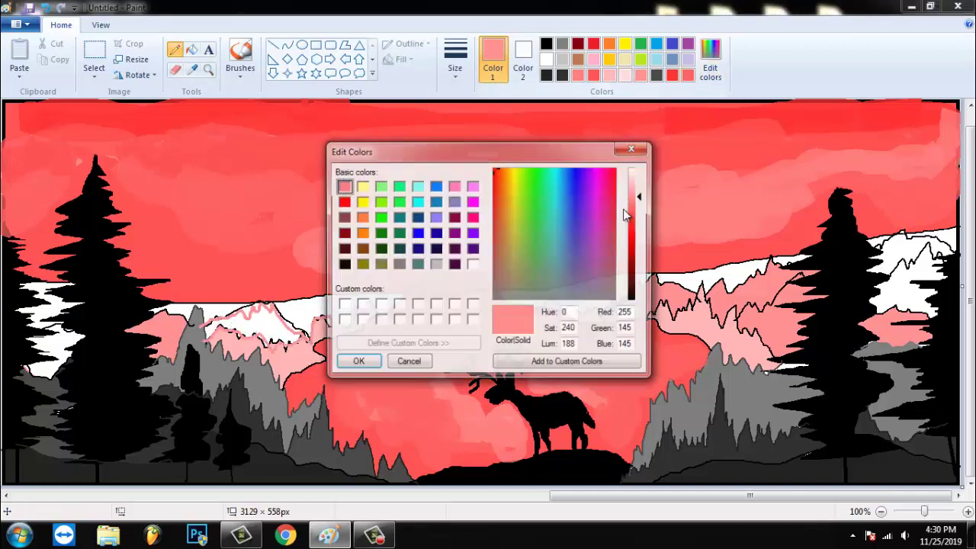
left_click(630, 211)
left_click(355, 361)
left_click(191, 48)
left_click(280, 332)
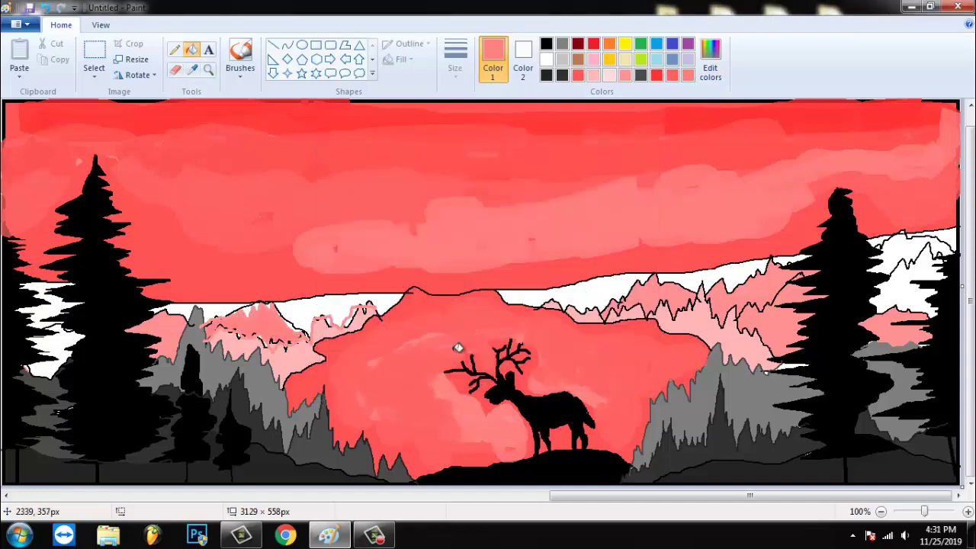
left_click(748, 288)
left_click(679, 295)
left_click(905, 286)
Mix a slightly deeper pink and fill the white strip above the left mountains and the peak behind the right pine.
left_click(709, 61)
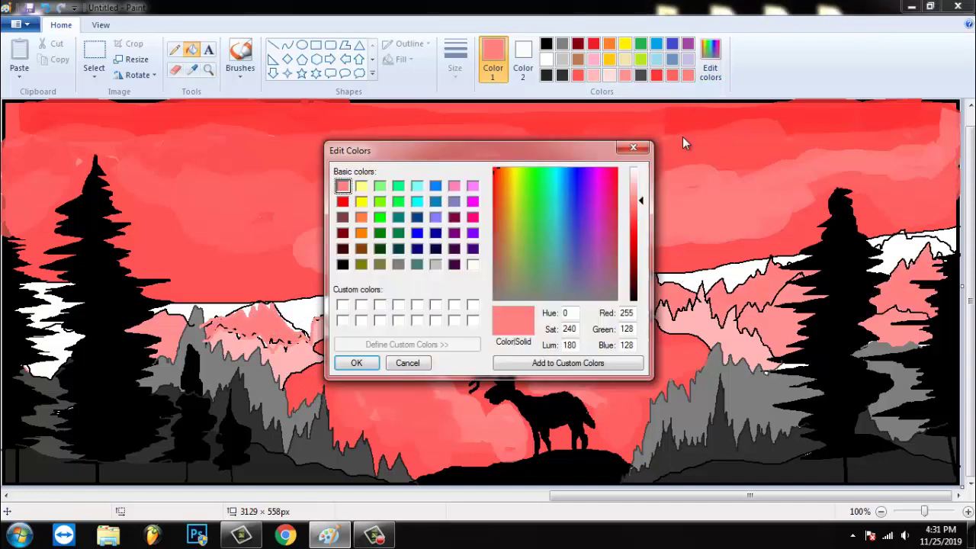
left_click(356, 362)
left_click(296, 297)
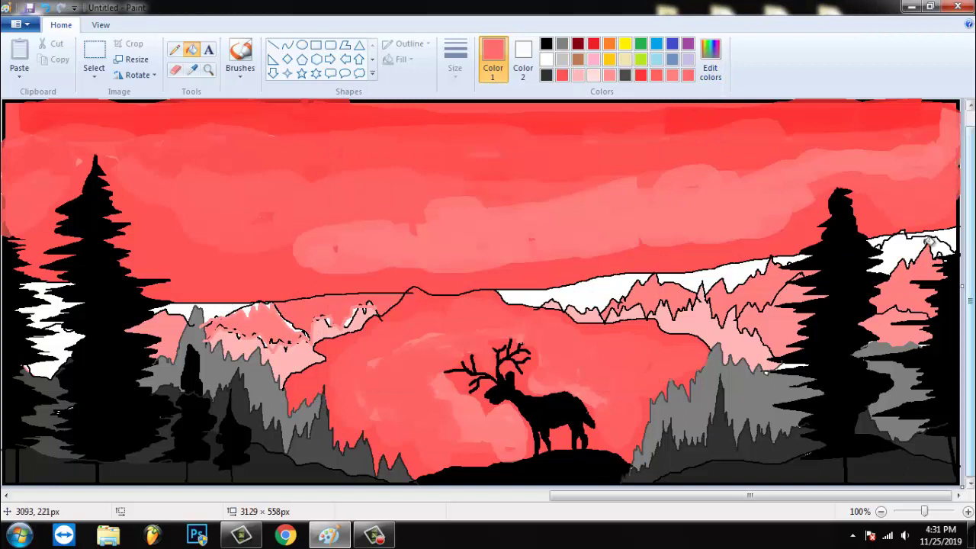
left_click(546, 44)
left_click(674, 75)
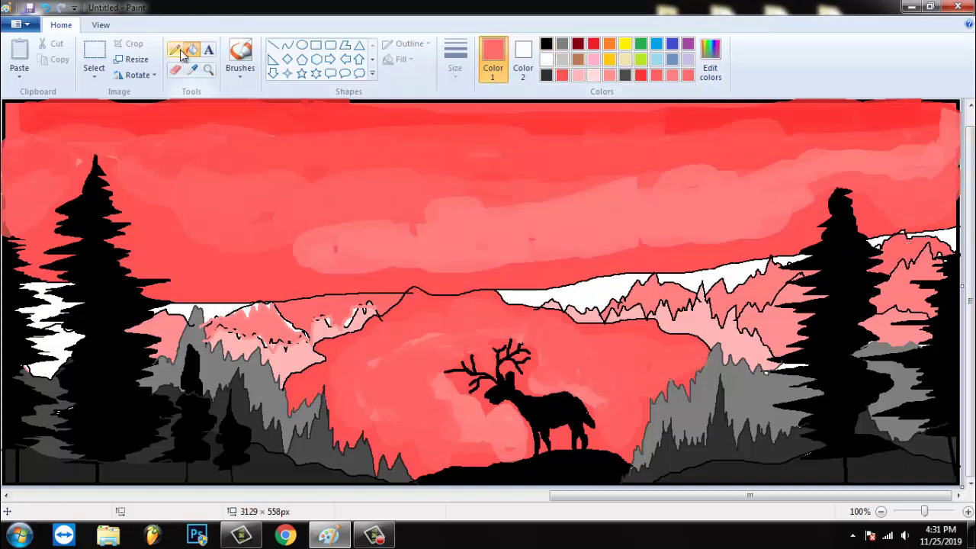
Pencil a jagged ridge with a tall peak above the left mountains and fill it with the same deep pink.
left_click(175, 49)
mouse_move(221, 272)
left_mouse_down()
mouse_move(258, 268)
mouse_move(325, 284)
left_mouse_up()
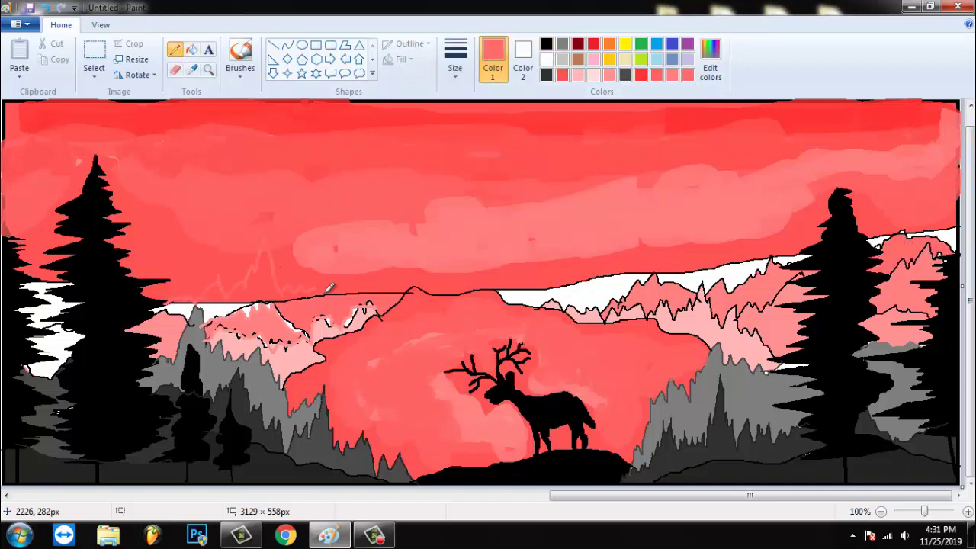
left_click(191, 49)
left_click(251, 286)
left_click(263, 307)
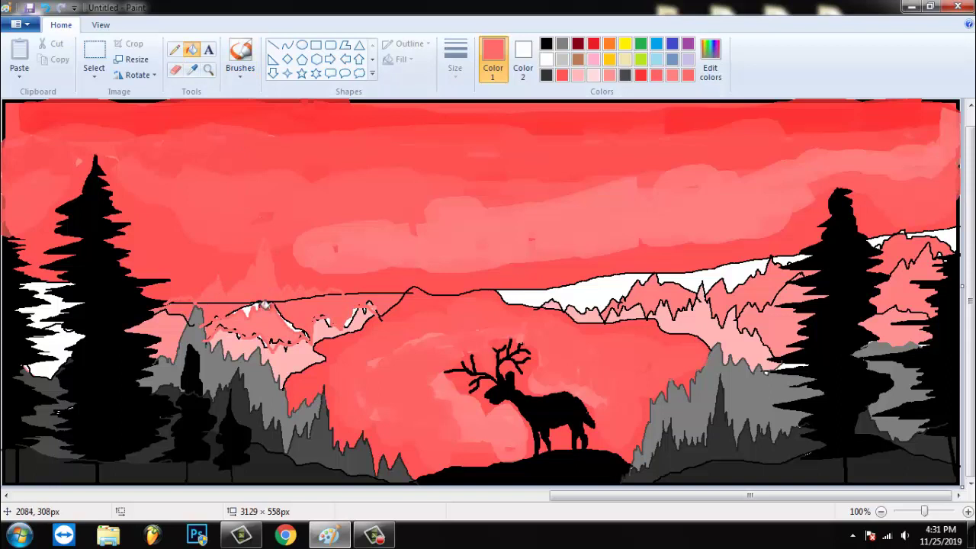
Pencil jagged deep pink strokes over the black outlines and leftover white gaps of the mountains on both sides of the lake.
left_click(175, 48)
left_click_drag(216, 302, 282, 301)
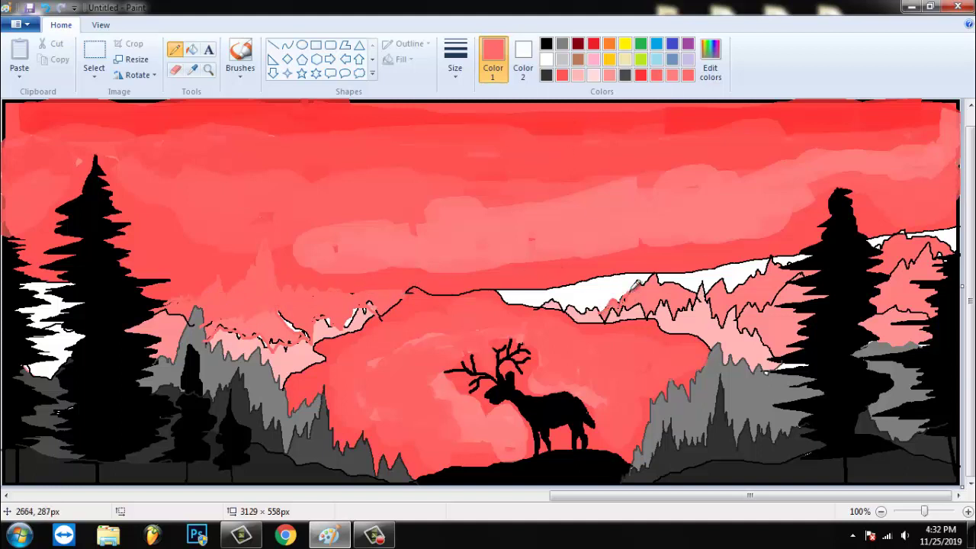
mouse_move(647, 282)
left_mouse_down()
mouse_move(701, 287)
mouse_move(715, 314)
mouse_move(734, 307)
mouse_move(772, 341)
left_mouse_up()
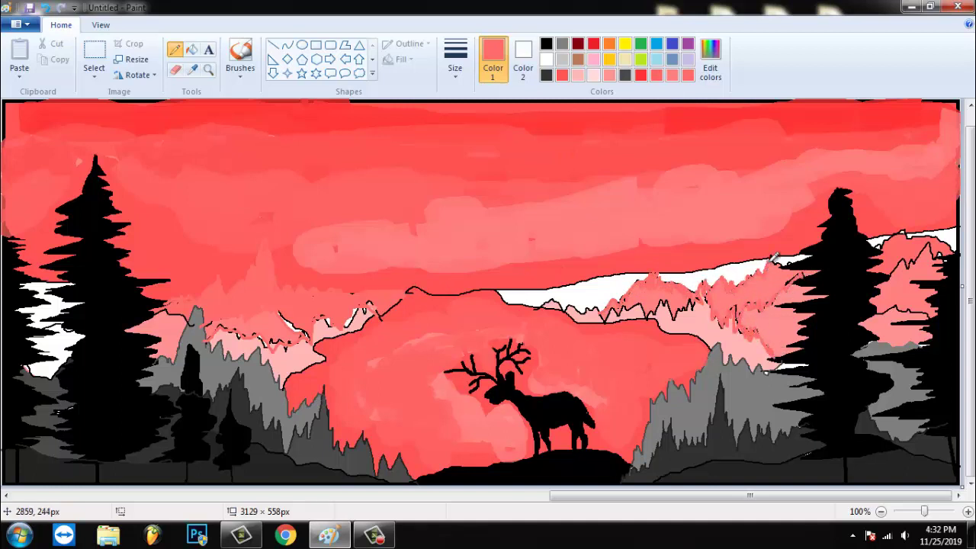
left_click_drag(552, 299, 598, 308)
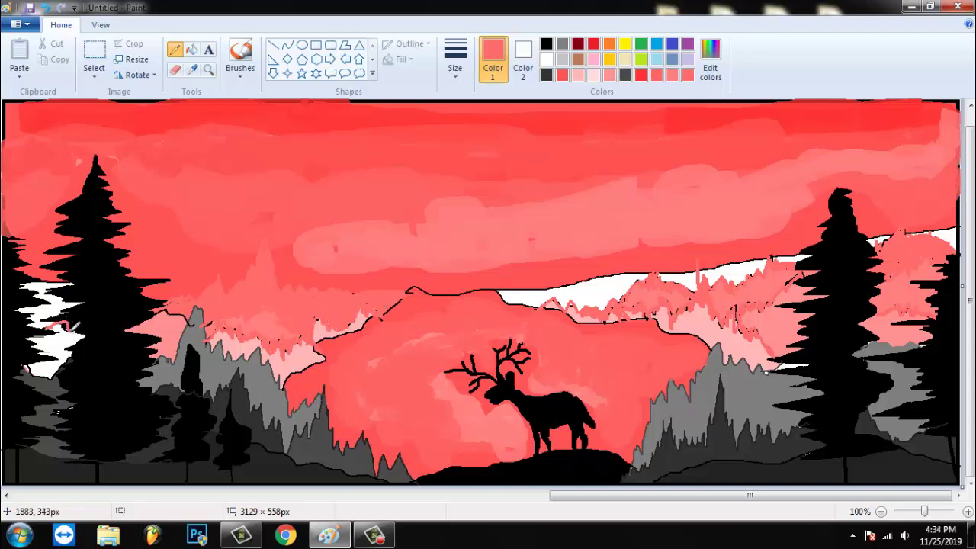
Fill the white mountain between the two left pines with deep pink and the strip above it with a redder pink.
left_click(191, 50)
left_click(31, 366)
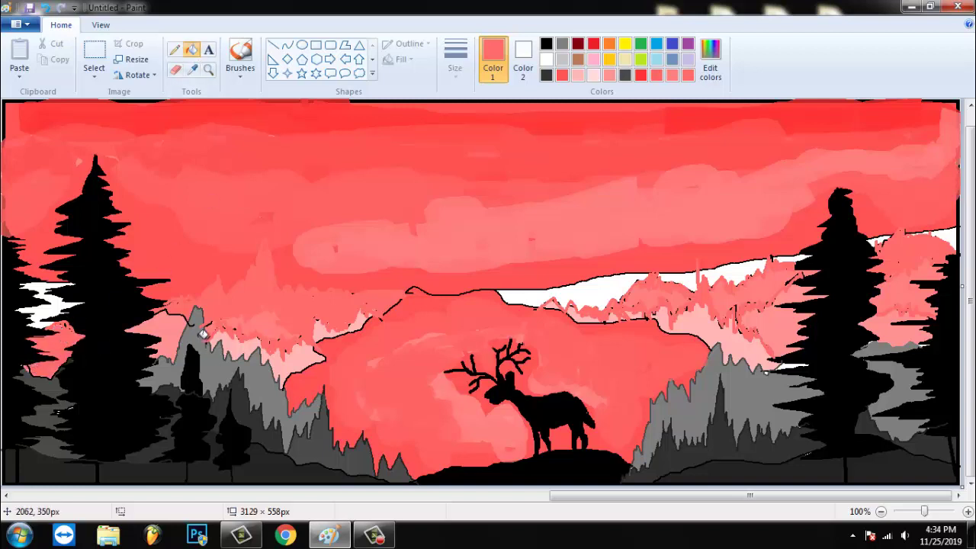
left_click(53, 313)
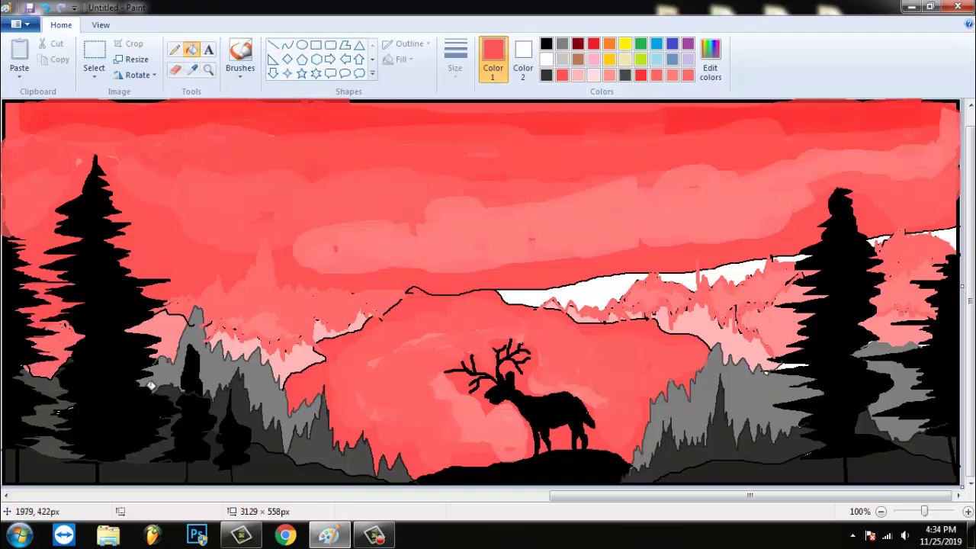
left_click(65, 347)
Test very pale pink and other palette reds on the mountain between the left pines, settling on a medium pink.
left_click(668, 78)
left_click(46, 327)
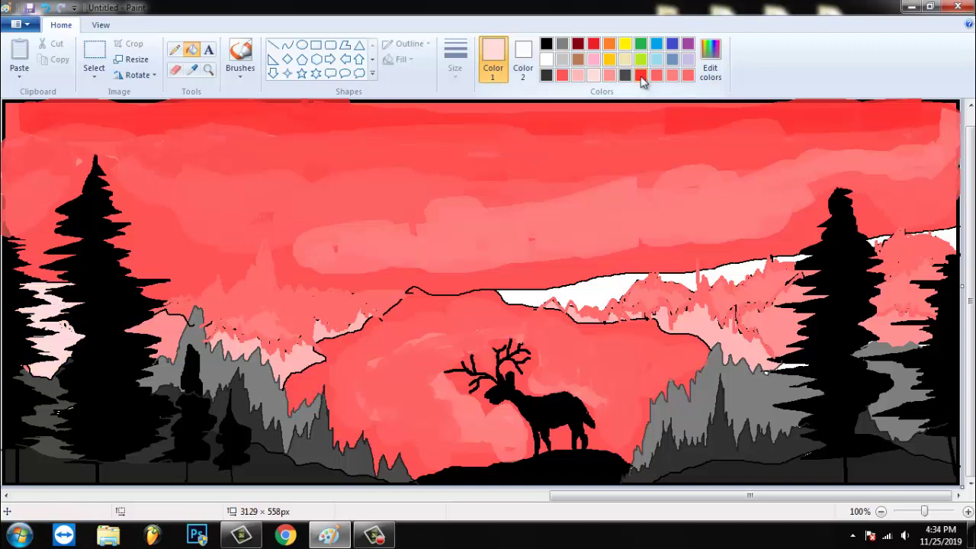
left_click(640, 74)
left_click(46, 328)
left_click(670, 74)
left_click(45, 327)
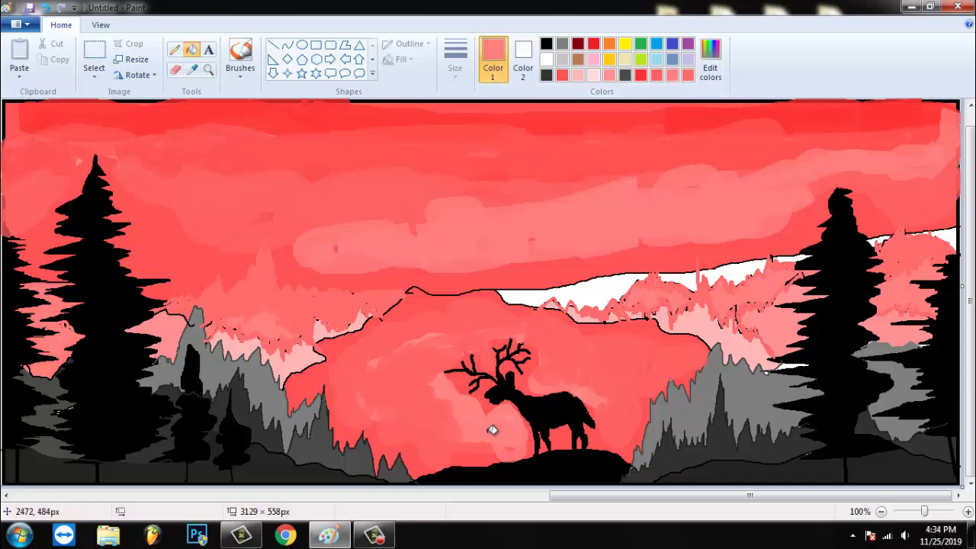
Pencil a lavender outline of jagged distant peaks above the left mountains, from the large pine to the lake.
left_click(687, 59)
left_click(174, 49)
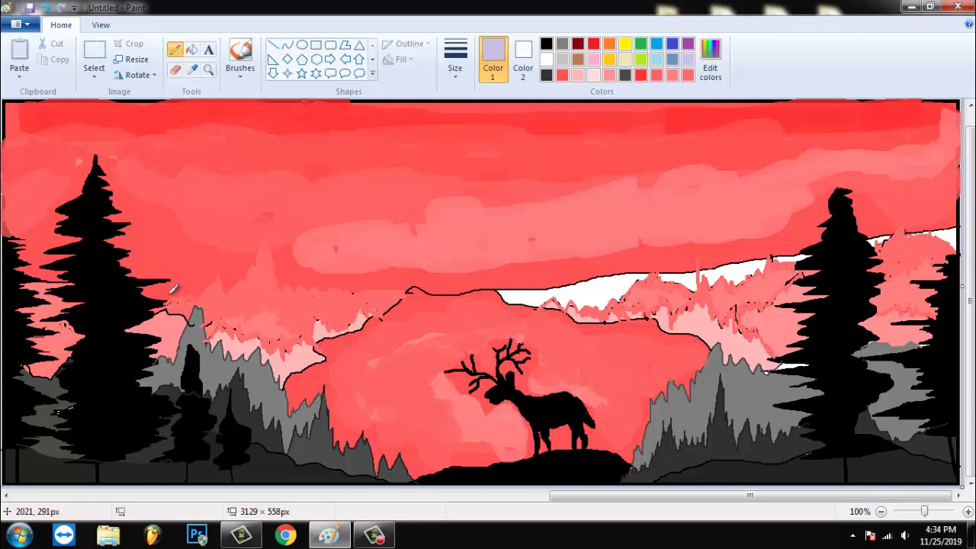
mouse_move(146, 294)
left_mouse_down()
mouse_move(180, 285)
mouse_move(204, 254)
mouse_move(267, 248)
mouse_move(396, 292)
mouse_move(161, 301)
mouse_move(318, 284)
mouse_move(406, 299)
left_mouse_up()
Fill all the sections of the left distant peaks with lavender.
left_click(191, 49)
left_click(209, 269)
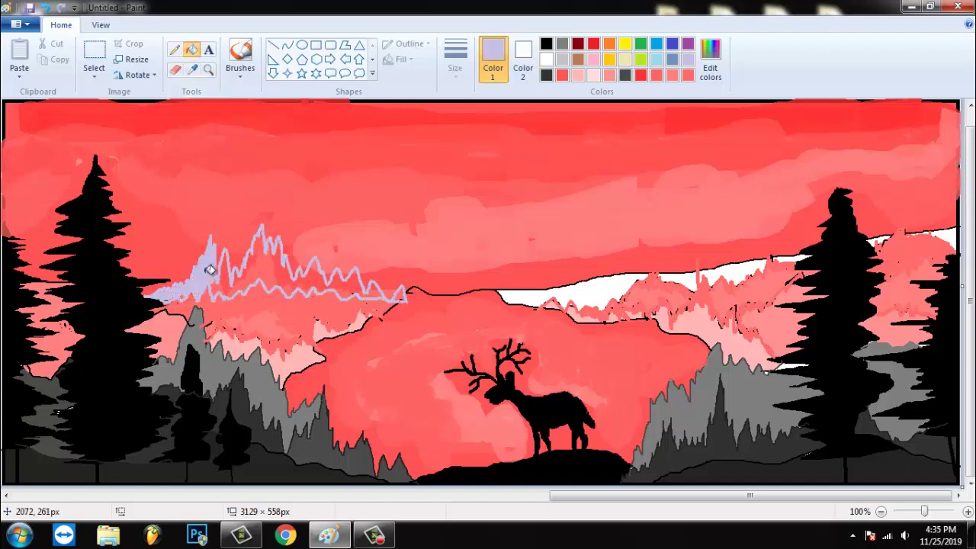
left_click(227, 273)
left_click(252, 267)
left_click(259, 244)
left_click(292, 272)
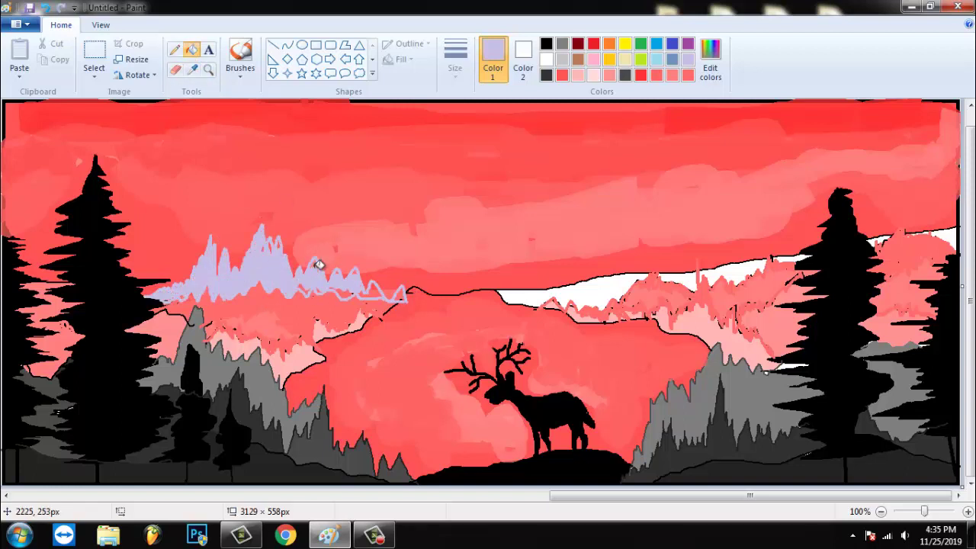
left_click(319, 264)
left_click(345, 292)
left_click(370, 293)
left_click(402, 297)
Fill the white strips right of the lake with lavender and pencil jagged lavender peaks along their upper edge.
left_click(617, 276)
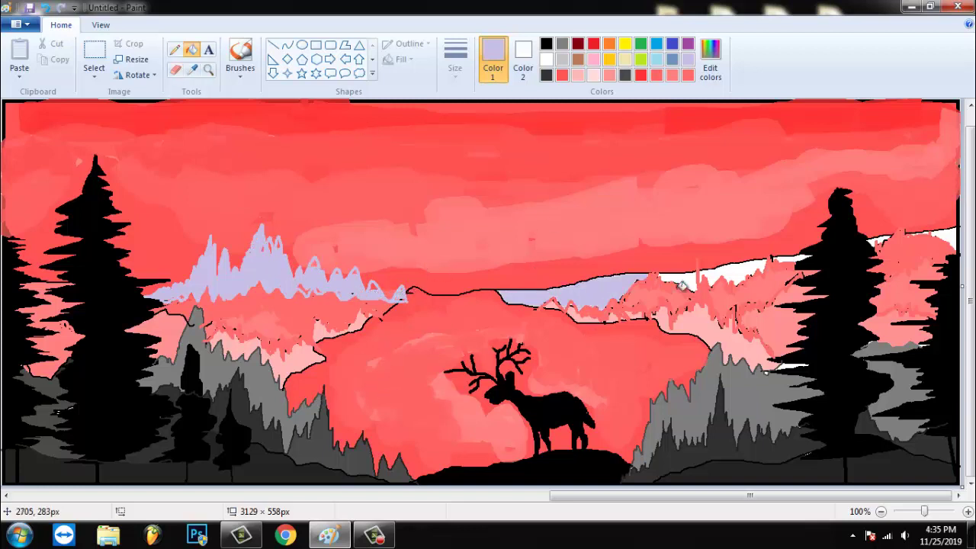
left_click(174, 49)
mouse_move(524, 285)
left_mouse_down()
mouse_move(554, 289)
mouse_move(587, 270)
mouse_move(705, 275)
mouse_move(740, 253)
mouse_move(764, 254)
left_mouse_up()
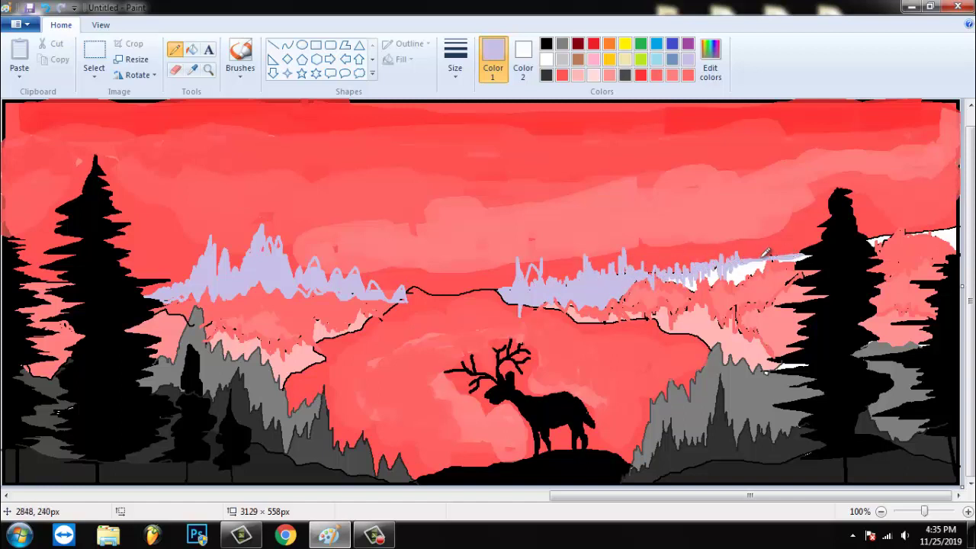
key("alt+h")
key("f")
left_click(900, 237)
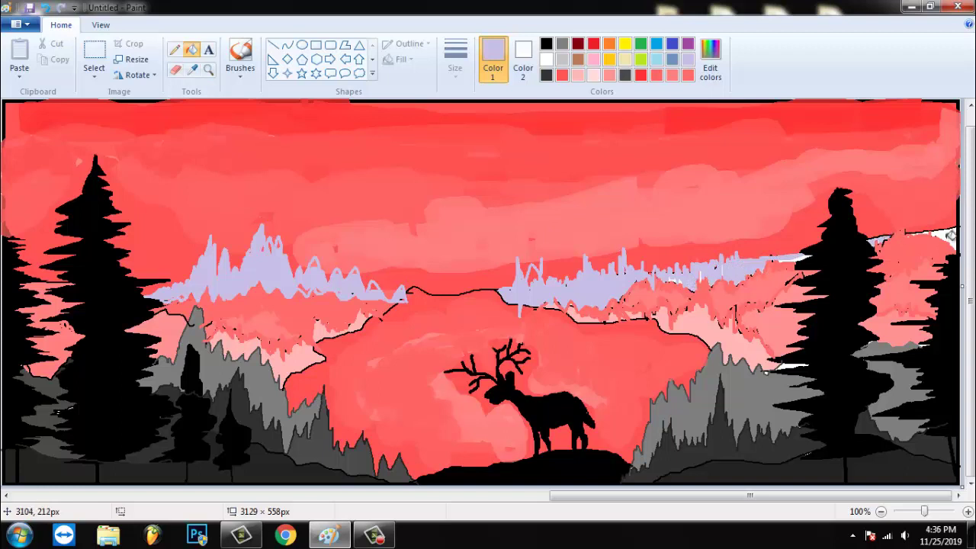
Pencil a jagged ridge along the lake's lower left shore, fill it with lavender and fill its leftover gaps with black.
left_click(175, 52)
mouse_move(327, 407)
left_mouse_down()
mouse_move(361, 436)
mouse_move(392, 430)
mouse_move(473, 467)
left_mouse_up()
key("alt+h")
key("f")
left_click(391, 423)
left_click(343, 434)
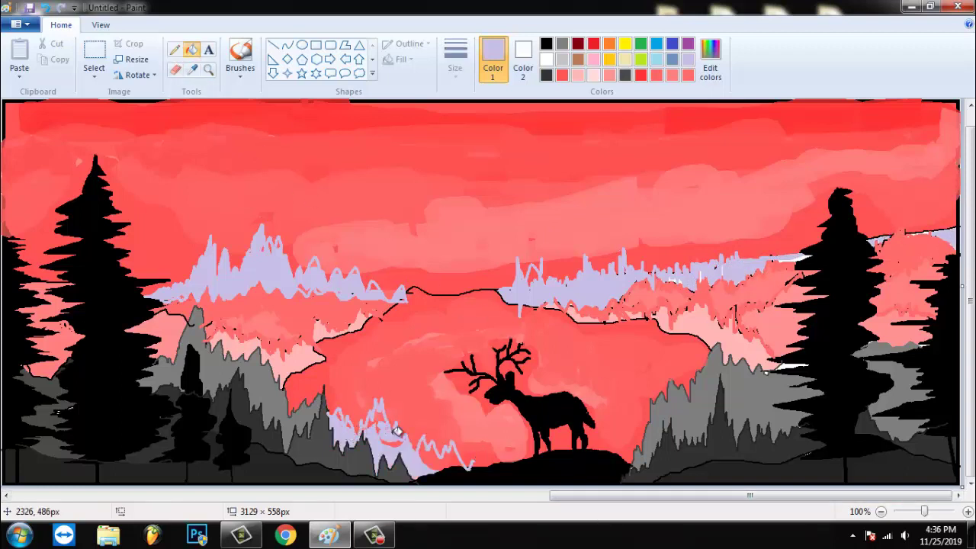
left_click(435, 460)
left_click(546, 43)
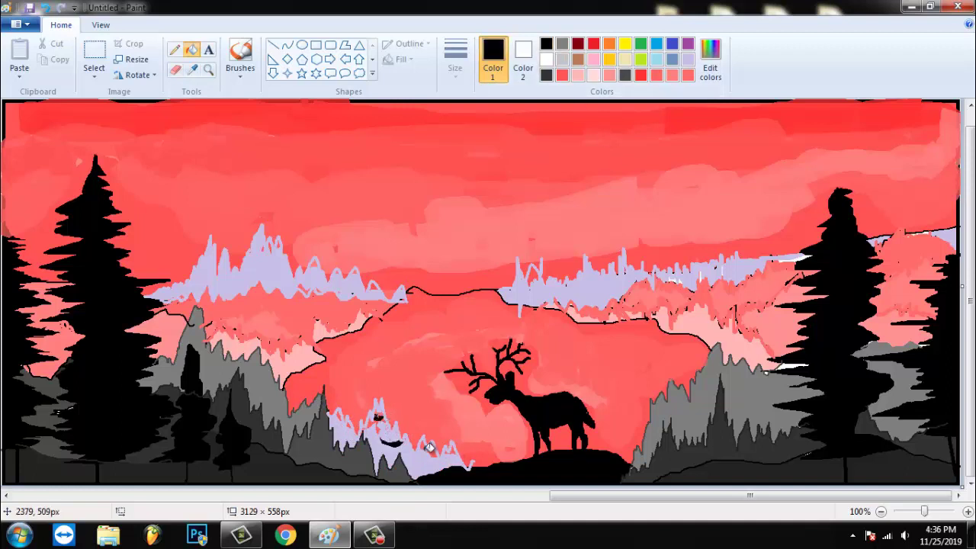
Mix custom violet shades, a light one with hue 180, saturation 240 and luminosity 164, and a darker one.
left_click(721, 67)
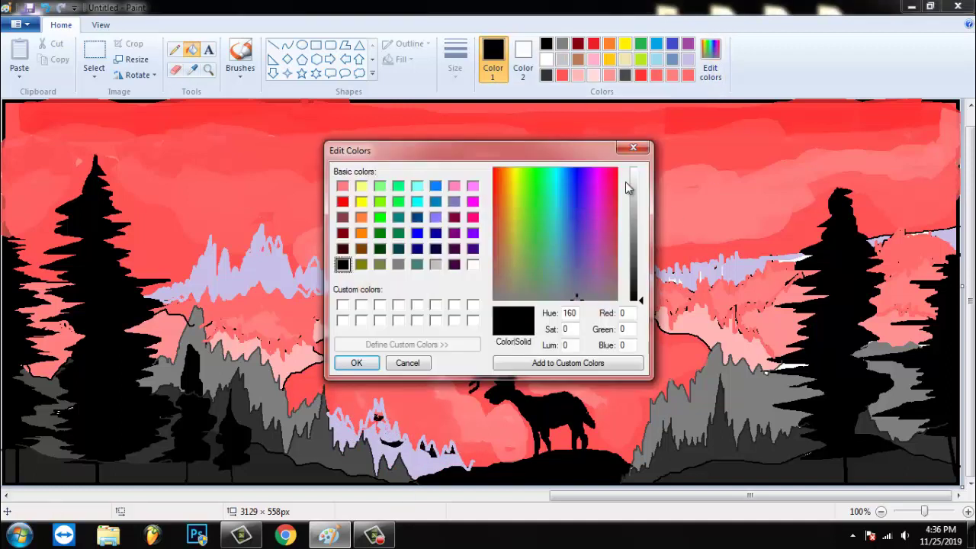
left_click(473, 186)
left_click(473, 232)
left_click_drag(638, 240, 640, 212)
left_click(356, 363)
left_click(710, 67)
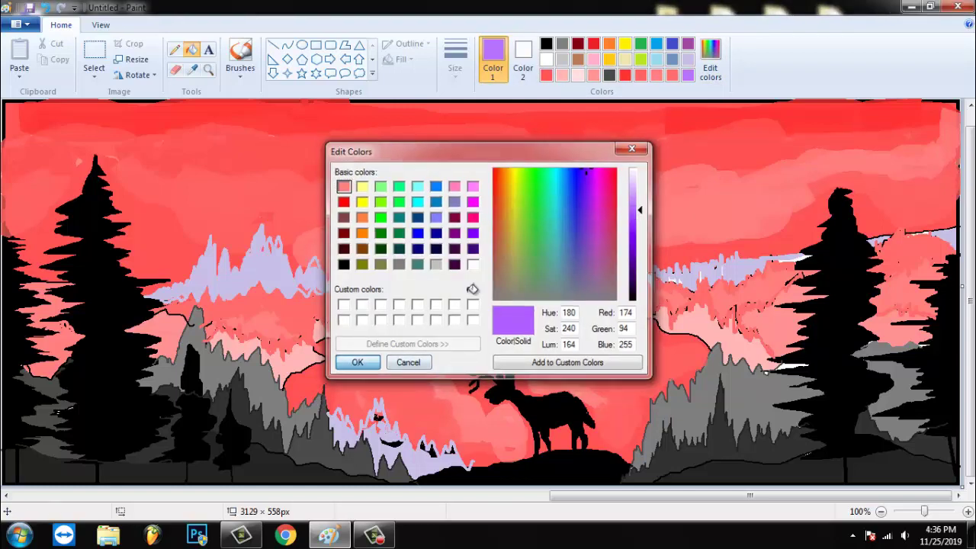
left_click_drag(637, 228, 636, 237)
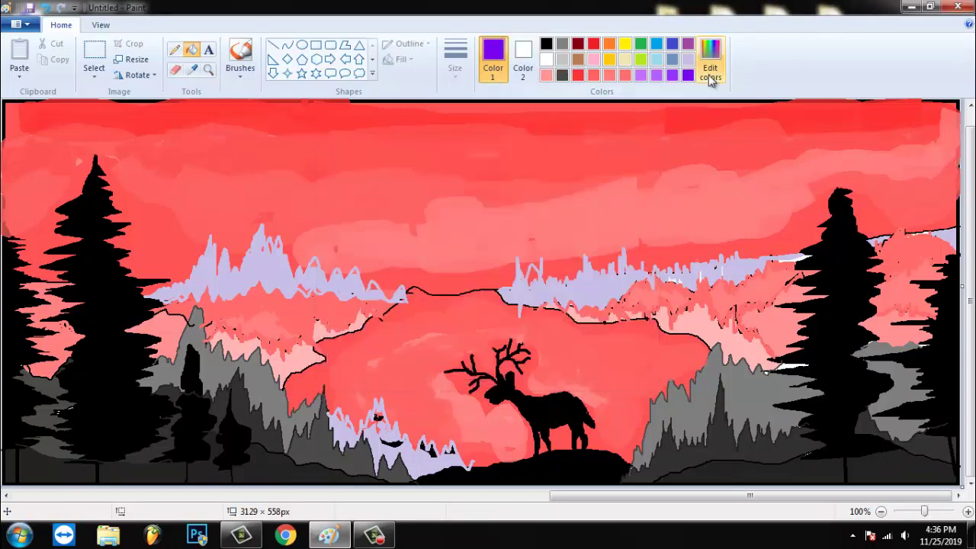
Mix a dark violet with hue 180, saturation 240 and luminosity 87, plus a medium blue and a navy as custom colors.
left_click_drag(637, 237, 637, 253)
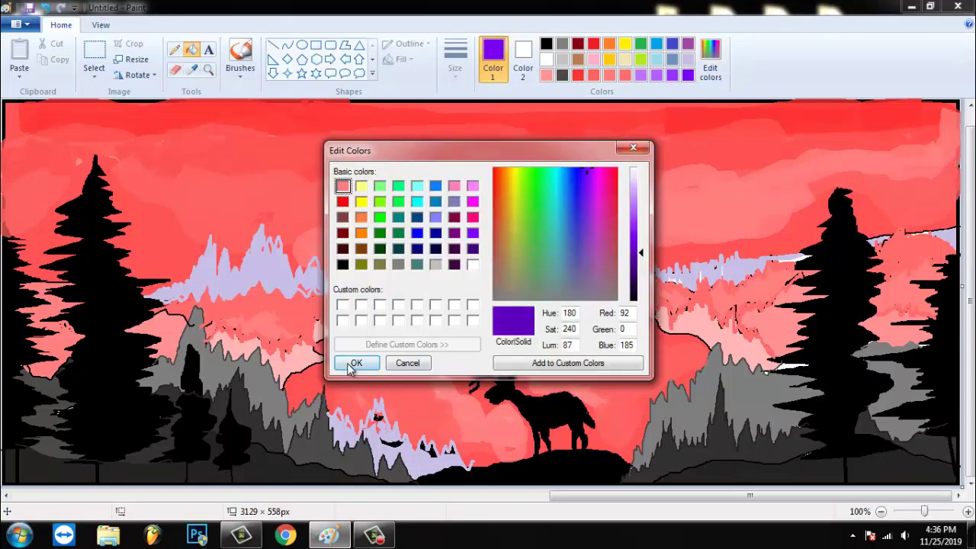
left_click(417, 232)
left_click(356, 363)
left_click(710, 67)
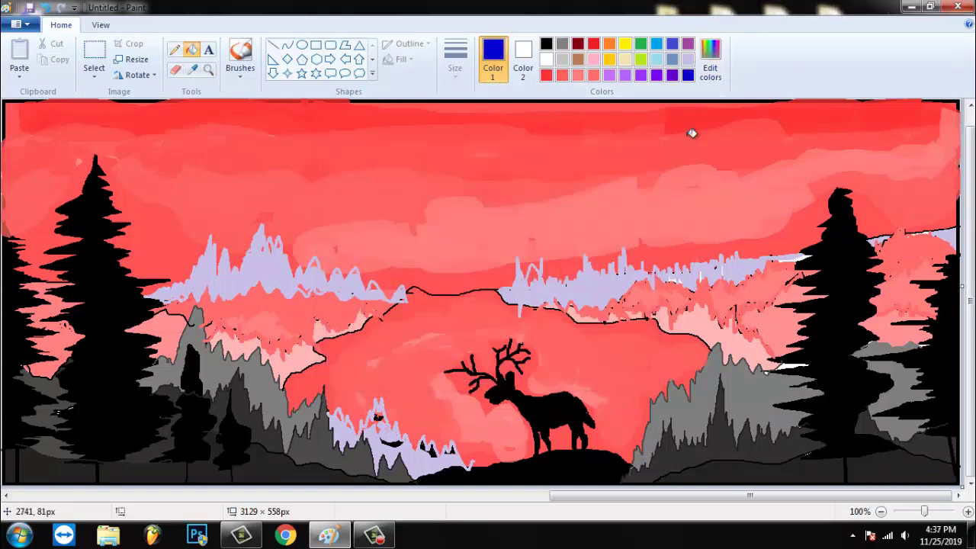
left_click_drag(638, 234, 641, 275)
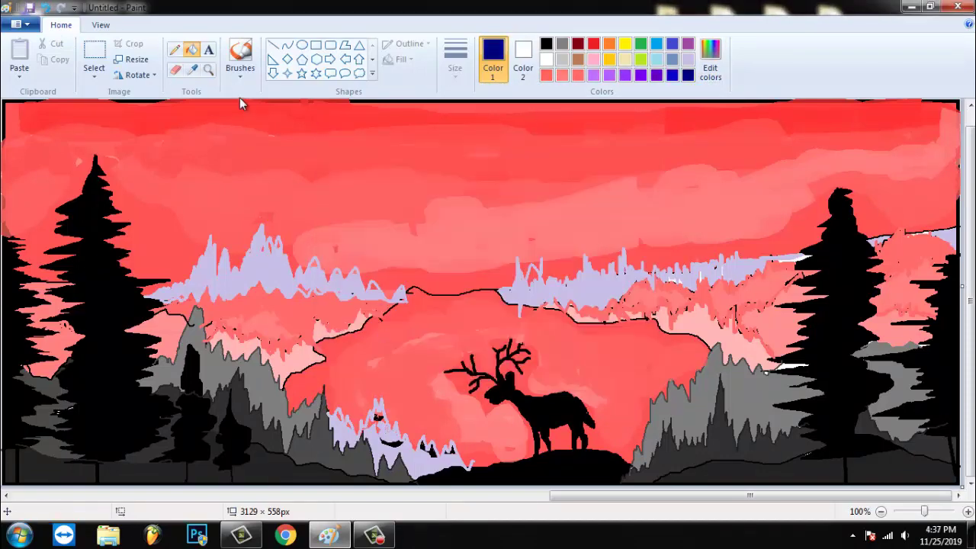
Pencil a jagged light violet peak behind the left lavender peaks and fill its enclosed section with the same color.
left_click(175, 50)
left_click(624, 75)
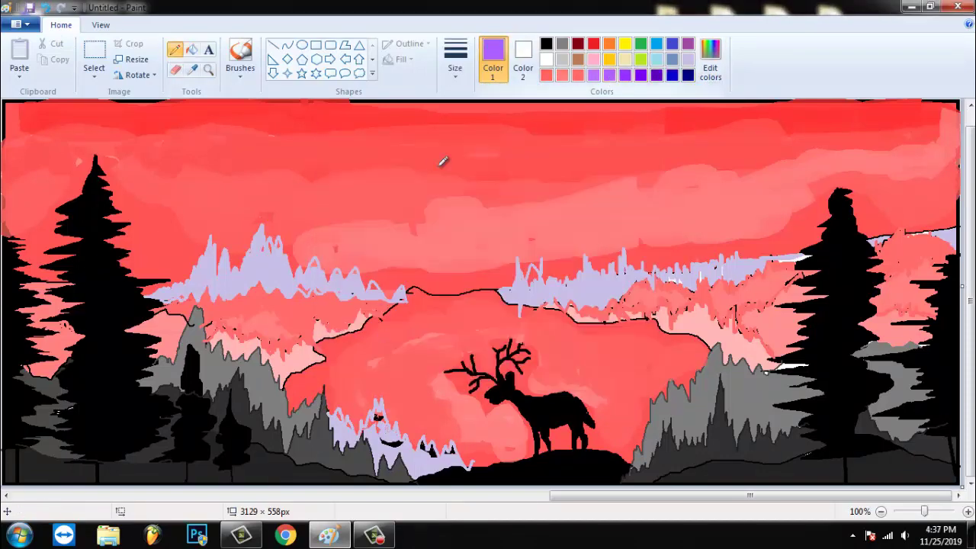
left_click_drag(122, 268, 162, 244)
left_click(192, 50)
left_click(233, 221)
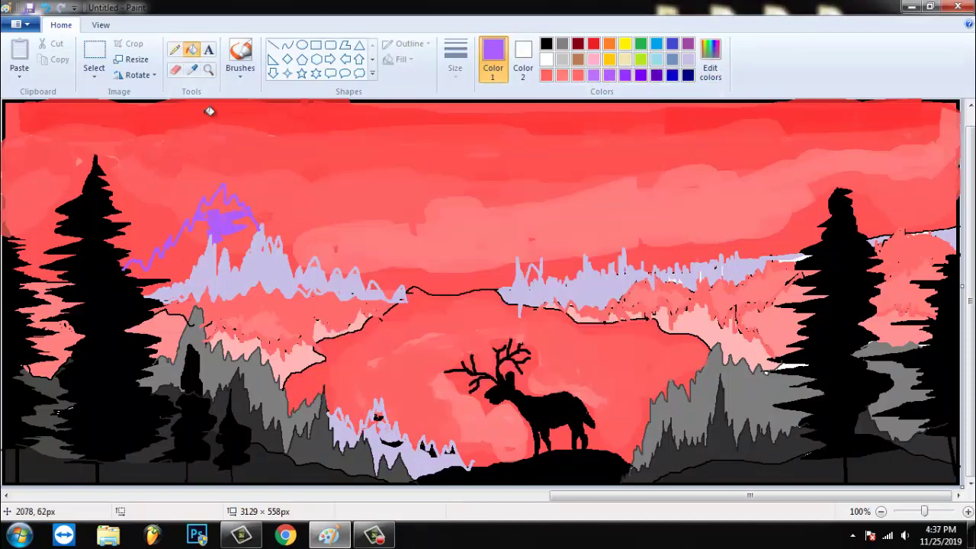
Brush the left light violet peak solid and paint matching light violet peaks behind the lavender ridge right of the lake.
left_click(240, 74)
left_click(245, 90)
left_click(455, 61)
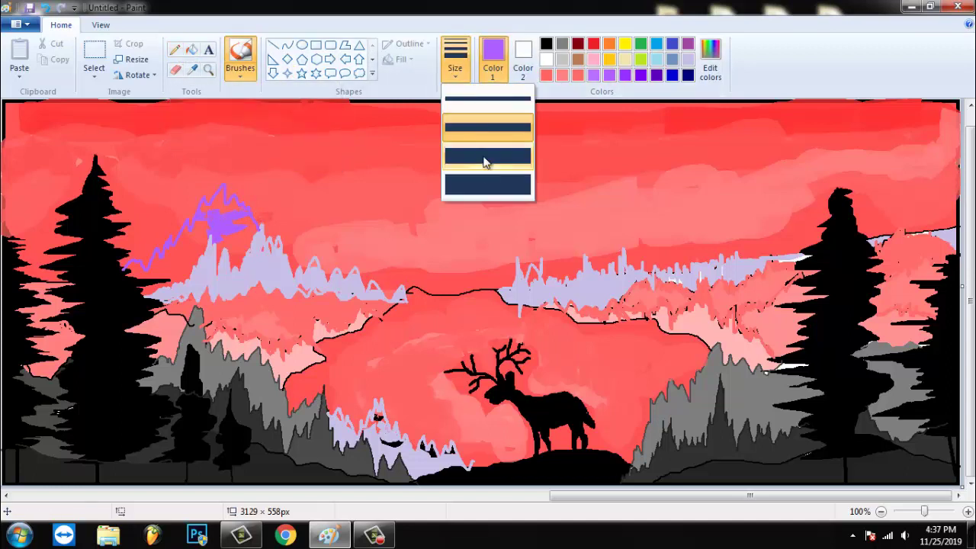
left_click(455, 178)
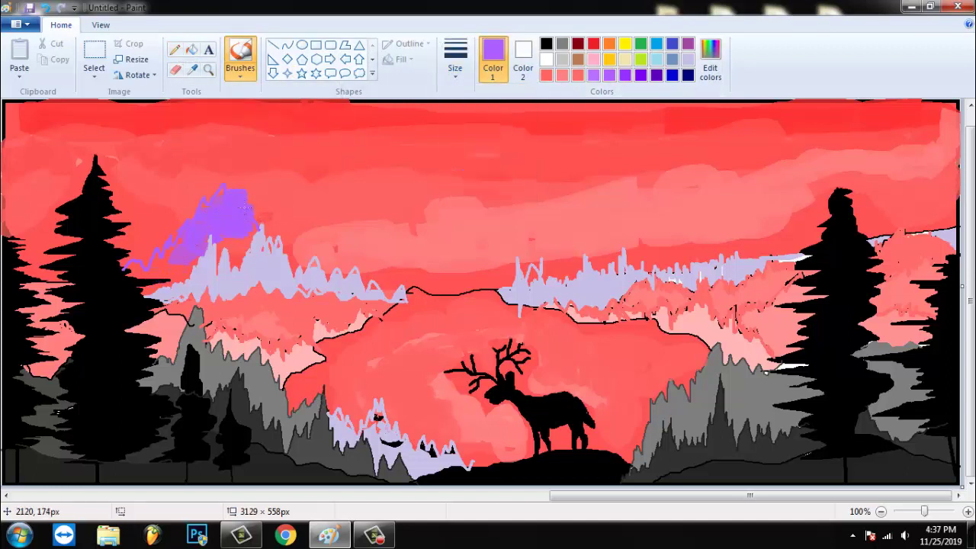
left_click(455, 61)
left_click(480, 144)
mouse_move(256, 229)
left_mouse_down()
mouse_move(236, 268)
mouse_move(223, 233)
left_mouse_up()
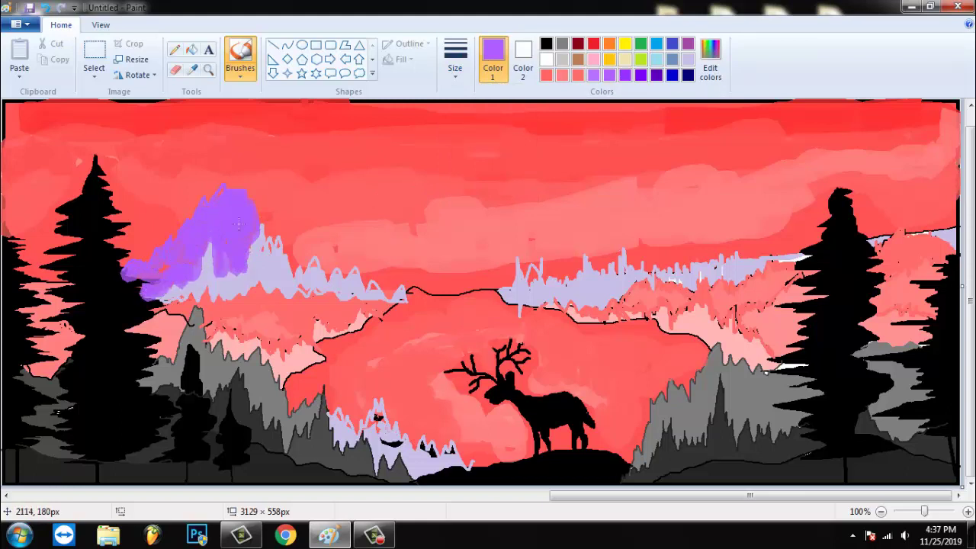
mouse_move(530, 269)
left_mouse_down()
mouse_move(565, 268)
mouse_move(554, 248)
mouse_move(609, 271)
mouse_move(658, 236)
mouse_move(660, 206)
mouse_move(702, 261)
mouse_move(789, 261)
left_mouse_up()
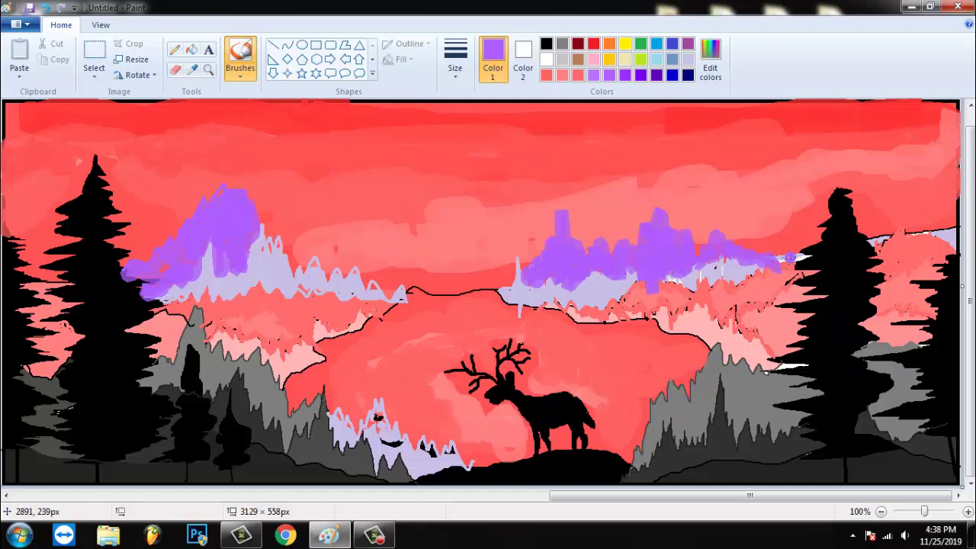
Pencil a jagged vivid violet ridge behind the far-left pines and brush the mountain below it solid.
left_click(642, 76)
left_click(654, 77)
left_click(174, 49)
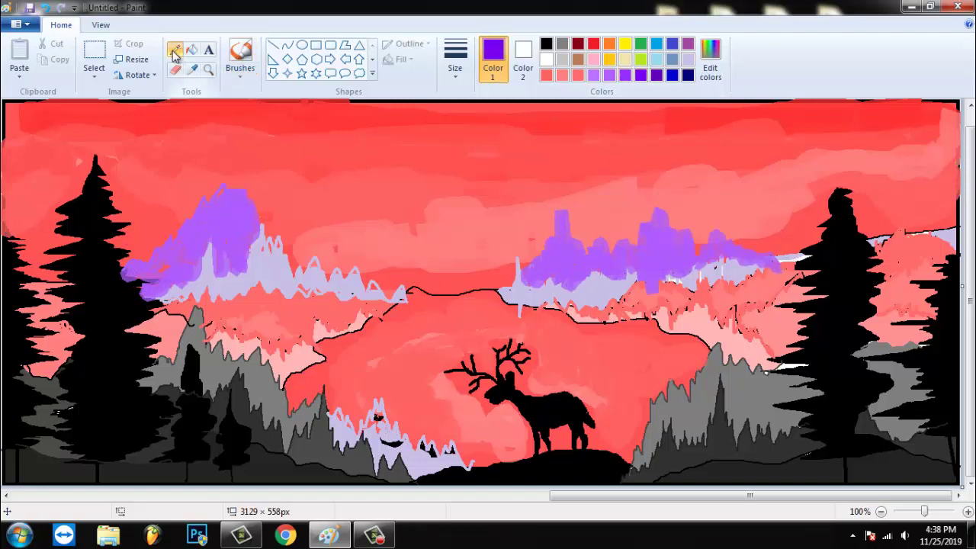
mouse_move(4, 233)
left_mouse_down()
mouse_move(40, 188)
mouse_move(74, 178)
mouse_move(103, 180)
mouse_move(135, 201)
mouse_move(212, 198)
left_mouse_up()
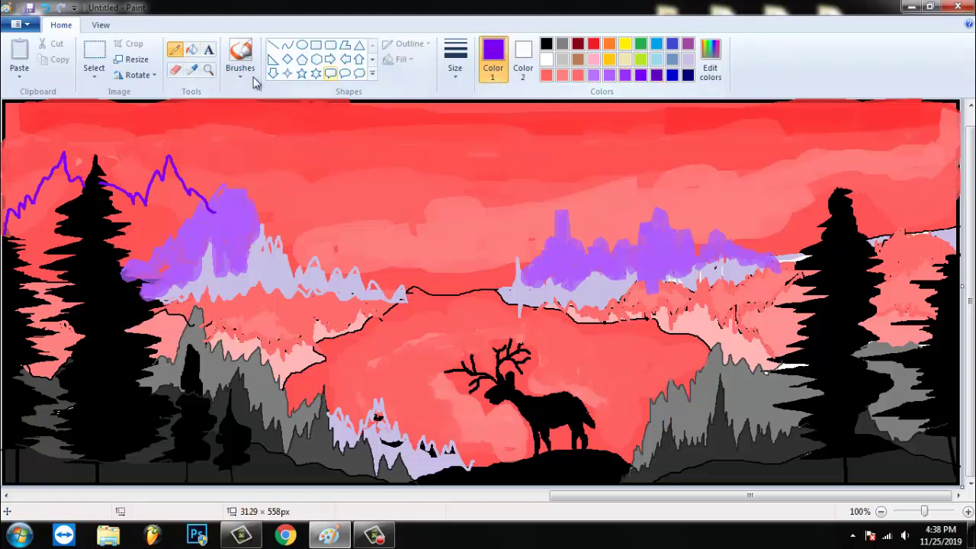
left_click(241, 55)
mouse_move(174, 225)
left_mouse_down()
mouse_move(169, 161)
mouse_move(191, 228)
mouse_move(122, 263)
mouse_move(119, 238)
mouse_move(141, 213)
mouse_move(37, 244)
mouse_move(13, 226)
mouse_move(70, 178)
mouse_move(76, 187)
mouse_move(36, 213)
mouse_move(63, 249)
mouse_move(30, 286)
mouse_move(73, 288)
left_mouse_up()
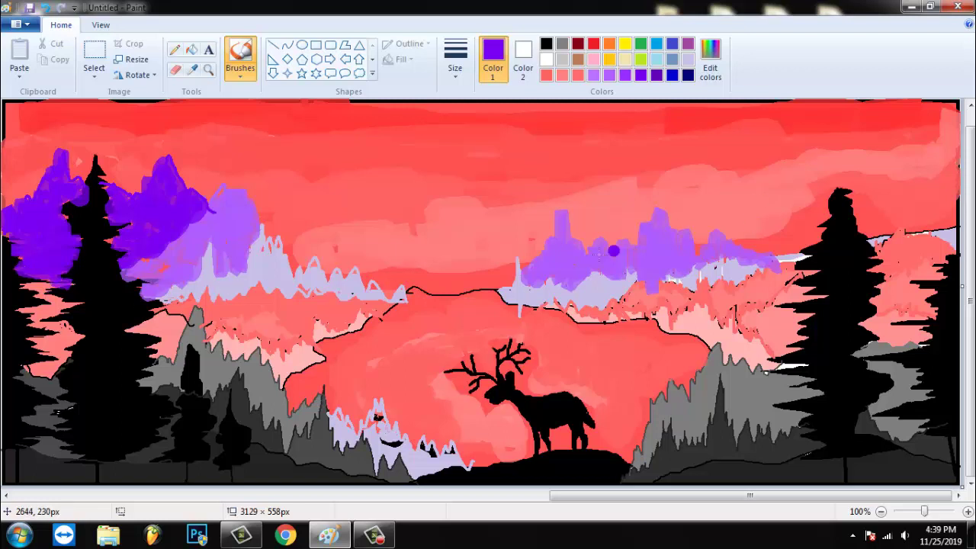
Brush vivid violet peaks behind the right light violet mountains and a lower violet ridge across the horizon beyond the lake.
mouse_move(614, 250)
left_mouse_down()
mouse_move(599, 227)
mouse_move(621, 192)
mouse_move(665, 180)
mouse_move(707, 209)
mouse_move(769, 191)
mouse_move(808, 252)
mouse_move(766, 259)
mouse_move(684, 207)
mouse_move(660, 212)
mouse_move(686, 206)
mouse_move(697, 239)
mouse_move(724, 188)
mouse_move(715, 229)
mouse_move(741, 247)
mouse_move(781, 250)
mouse_move(775, 200)
mouse_move(720, 227)
mouse_move(628, 229)
mouse_move(672, 200)
left_mouse_up()
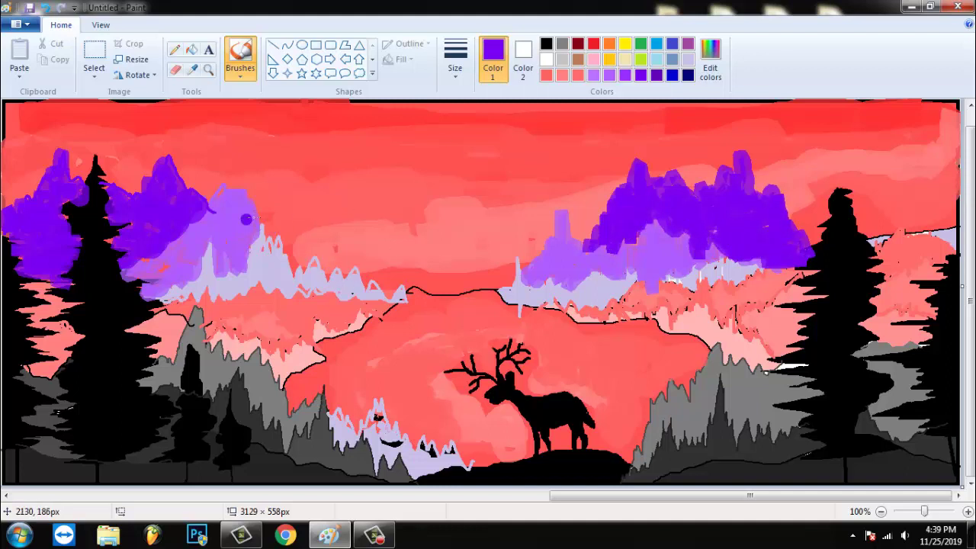
mouse_move(245, 220)
left_mouse_down()
mouse_move(295, 269)
mouse_move(317, 246)
mouse_move(344, 250)
left_mouse_up()
mouse_move(385, 282)
left_mouse_down()
mouse_move(531, 276)
mouse_move(388, 263)
mouse_move(419, 281)
mouse_move(474, 255)
mouse_move(521, 276)
mouse_move(569, 212)
mouse_move(587, 238)
left_mouse_up()
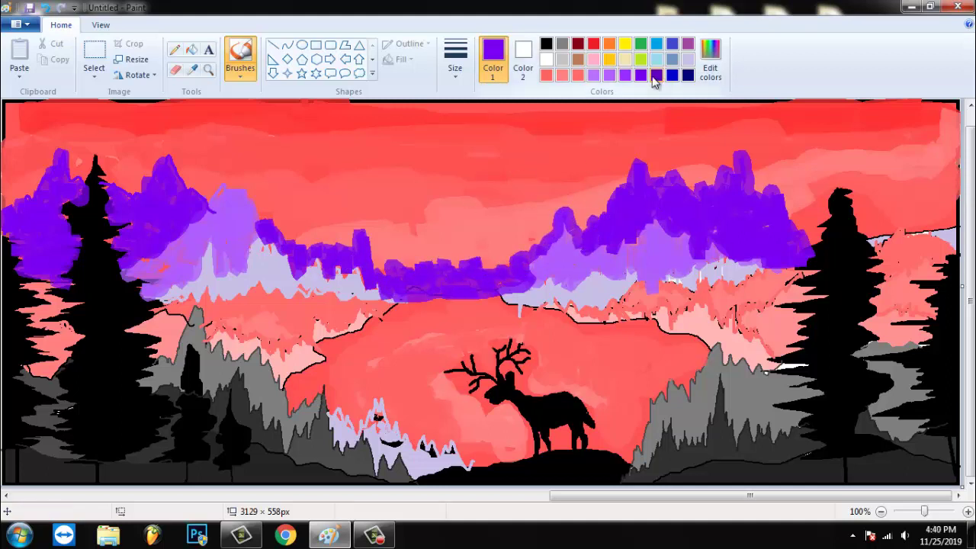
Brush taller dark violet mountains behind the right pine and behind the vivid violet peaks at the far left.
mouse_move(752, 178)
left_mouse_down()
mouse_move(876, 183)
mouse_move(944, 218)
mouse_move(869, 252)
mouse_move(823, 187)
mouse_move(793, 218)
mouse_move(763, 183)
mouse_move(824, 153)
mouse_move(871, 153)
mouse_move(831, 230)
mouse_move(888, 171)
mouse_move(904, 238)
left_mouse_up()
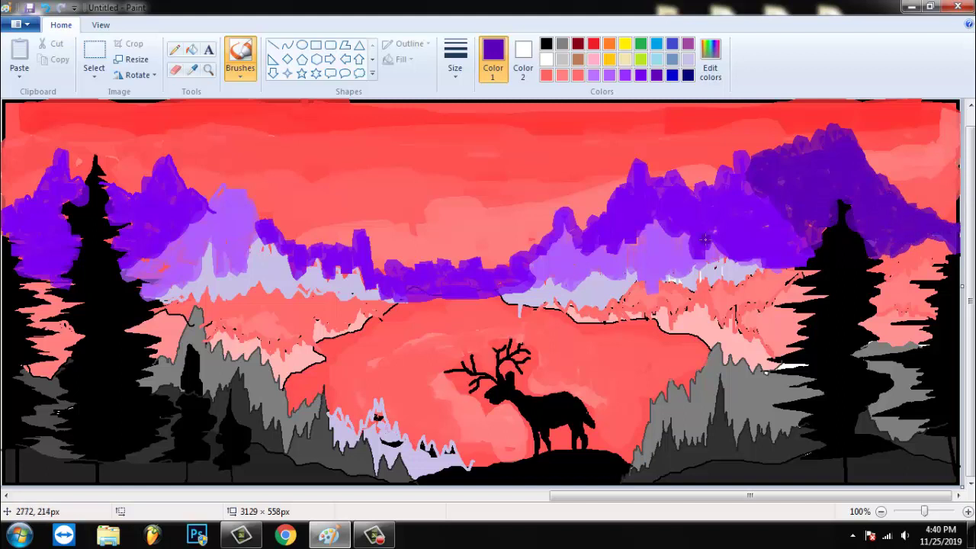
mouse_move(803, 143)
left_mouse_down()
mouse_move(834, 115)
mouse_move(846, 145)
mouse_move(967, 259)
mouse_move(923, 178)
mouse_move(924, 158)
mouse_move(949, 192)
left_mouse_up()
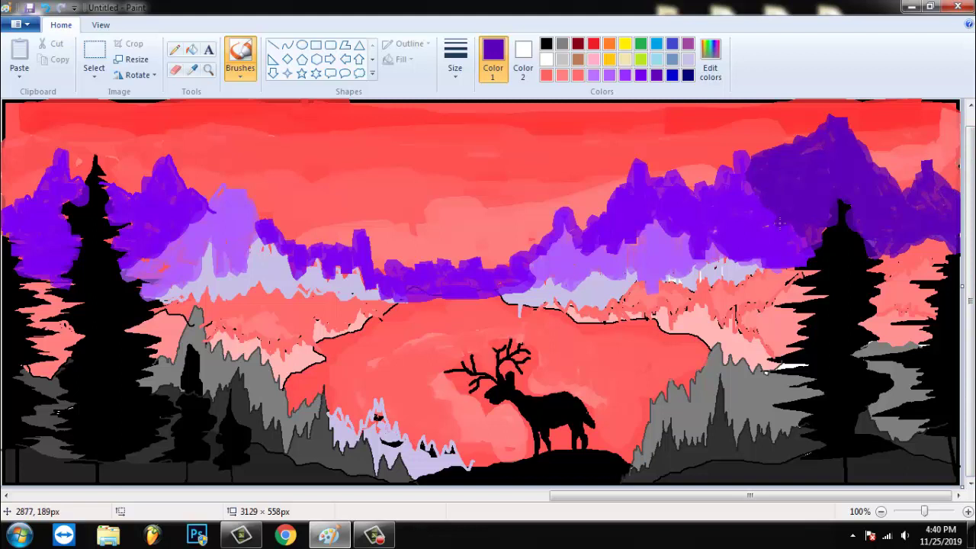
mouse_move(5, 159)
left_mouse_down()
mouse_move(84, 182)
mouse_move(65, 145)
mouse_move(30, 207)
left_mouse_up()
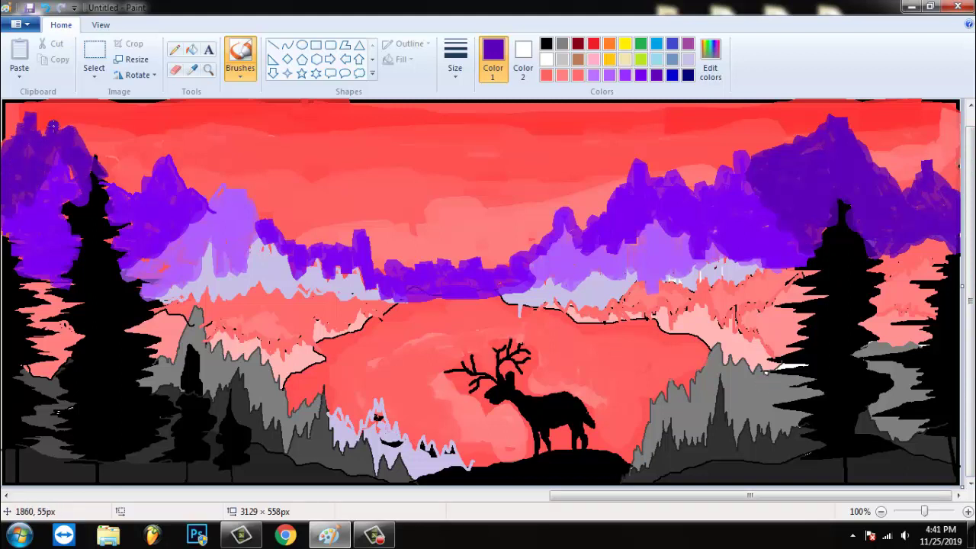
mouse_move(53, 126)
left_mouse_down()
mouse_move(79, 132)
mouse_move(156, 222)
left_mouse_up()
left_click_drag(47, 191, 8, 226)
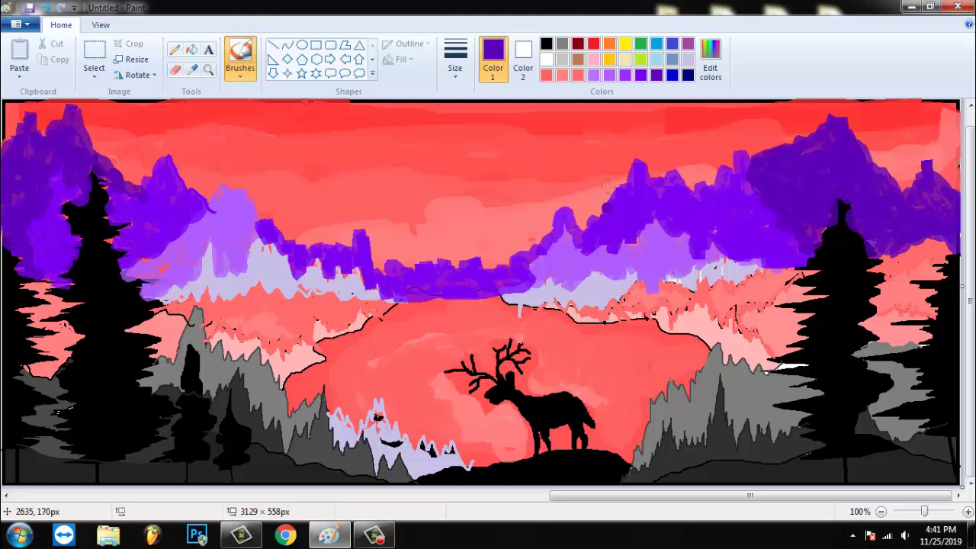
Brush medium blue mountains above the right violet peaks and a medium blue slope descending beside the left pine.
left_click(673, 74)
mouse_move(675, 179)
left_mouse_down()
mouse_move(694, 147)
mouse_move(764, 97)
mouse_move(801, 137)
mouse_move(719, 158)
mouse_move(710, 177)
mouse_move(684, 158)
mouse_move(691, 188)
mouse_move(705, 142)
mouse_move(764, 117)
mouse_move(743, 152)
mouse_move(782, 115)
mouse_move(861, 105)
mouse_move(922, 196)
mouse_move(857, 135)
left_mouse_up()
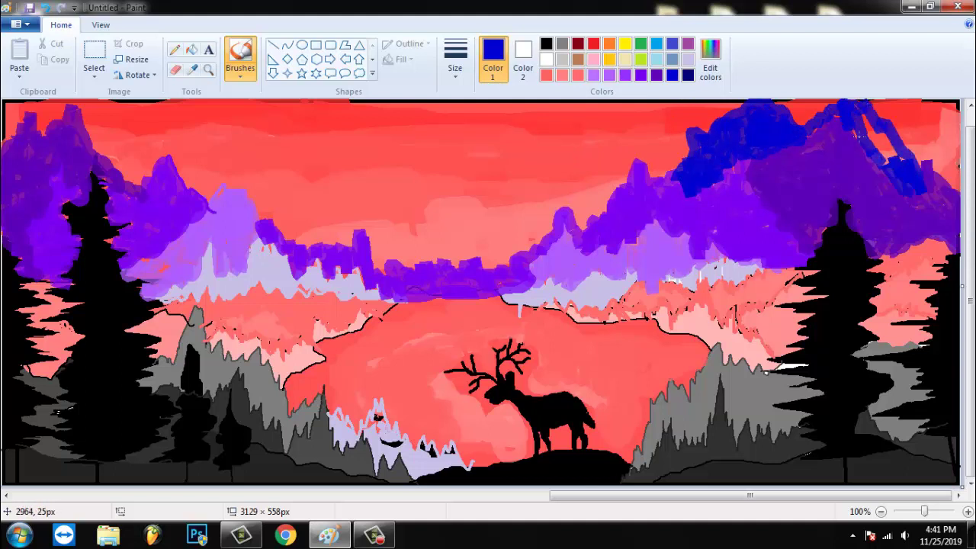
mouse_move(98, 126)
left_mouse_down()
mouse_move(116, 152)
mouse_move(118, 137)
mouse_move(168, 226)
left_mouse_up()
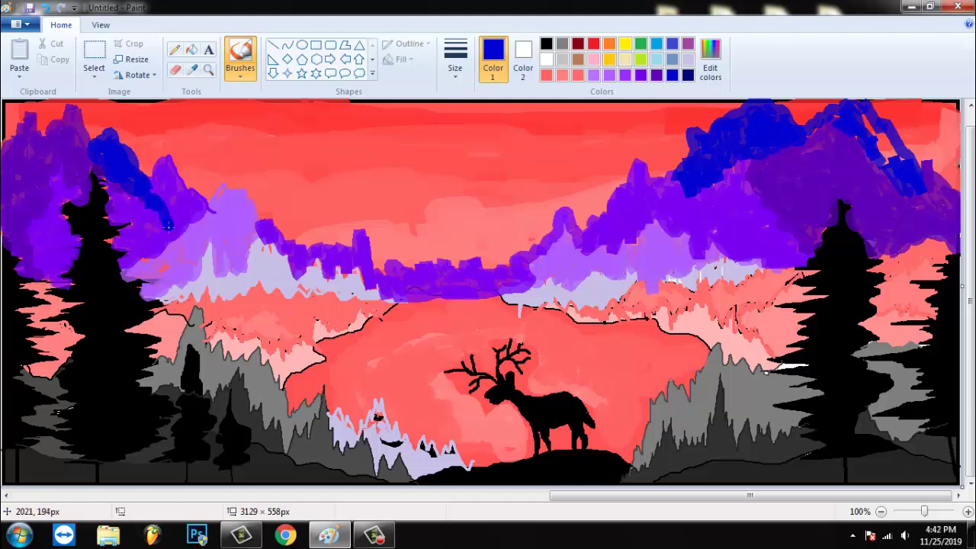
Brush navy mountains behind the far-right and left ranges, and a tall navy peak on the right side of the valley.
left_click(686, 74)
mouse_move(876, 111)
left_mouse_down()
mouse_move(943, 166)
mouse_move(939, 177)
mouse_move(875, 130)
mouse_move(892, 141)
mouse_move(896, 125)
mouse_move(949, 181)
mouse_move(916, 129)
mouse_move(951, 156)
mouse_move(956, 112)
left_mouse_up()
mouse_move(145, 156)
left_mouse_down()
mouse_move(134, 122)
mouse_move(193, 155)
mouse_move(270, 231)
mouse_move(242, 176)
mouse_move(207, 194)
mouse_move(144, 160)
mouse_move(145, 170)
mouse_move(193, 161)
mouse_move(157, 173)
mouse_move(263, 204)
mouse_move(315, 264)
left_mouse_up()
mouse_move(34, 133)
left_mouse_down()
mouse_move(46, 110)
mouse_move(78, 141)
mouse_move(64, 147)
mouse_move(93, 128)
mouse_move(121, 141)
left_mouse_up()
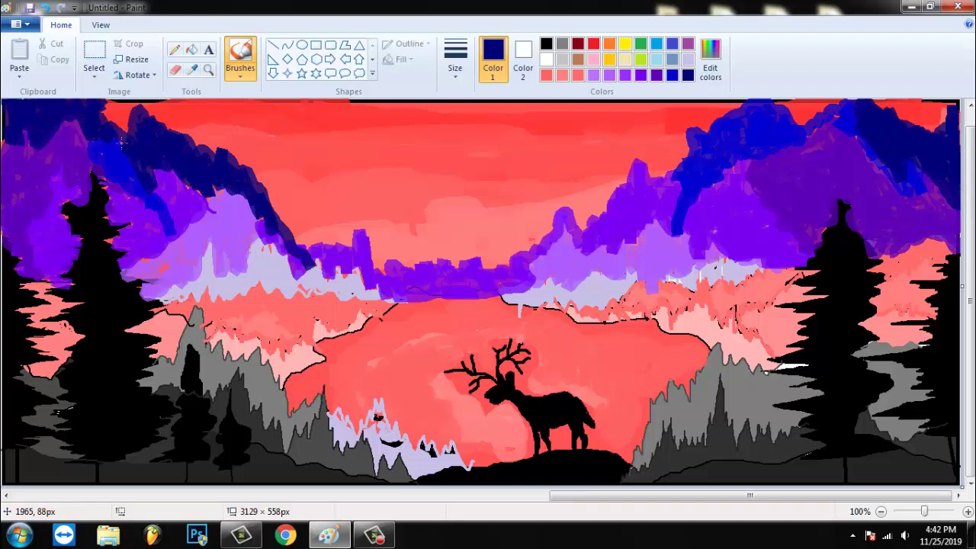
mouse_move(620, 191)
left_mouse_down()
mouse_move(690, 171)
mouse_move(642, 123)
mouse_move(629, 125)
mouse_move(598, 169)
mouse_move(607, 217)
mouse_move(582, 231)
mouse_move(568, 275)
left_mouse_up()
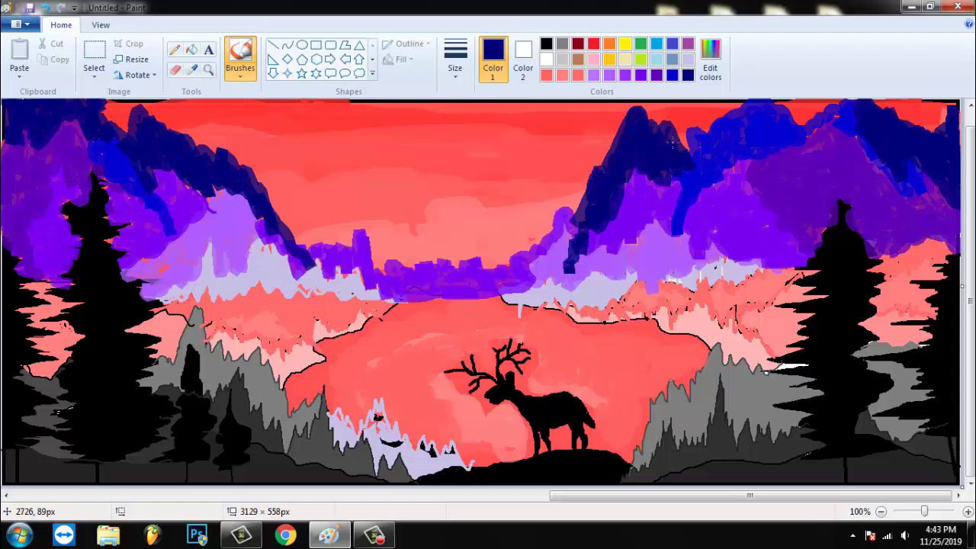
Mix a dark teal from the basic cyan and brush teal slopes down both sides of the central valley.
left_click(710, 61)
left_click(420, 209)
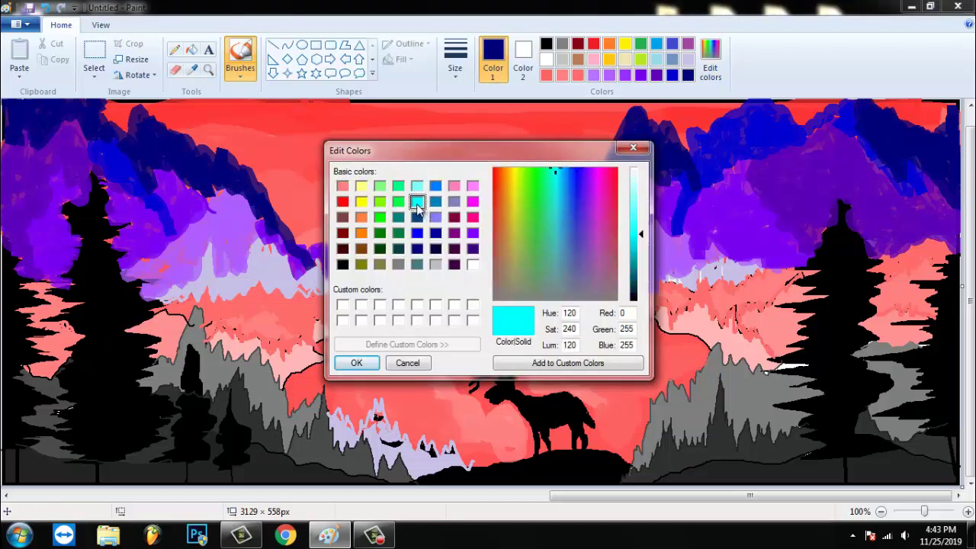
left_click_drag(644, 232, 641, 268)
left_click(351, 362)
left_click_drag(255, 183, 332, 255)
mouse_move(490, 264)
left_mouse_down()
mouse_move(547, 239)
mouse_move(553, 213)
mouse_move(589, 184)
left_mouse_up()
Brush black hills on the central horizon and a thick black edge down the lake's left shore.
left_click(545, 44)
mouse_move(375, 255)
left_mouse_down()
mouse_move(369, 263)
mouse_move(428, 283)
mouse_move(441, 266)
mouse_move(458, 271)
left_mouse_up()
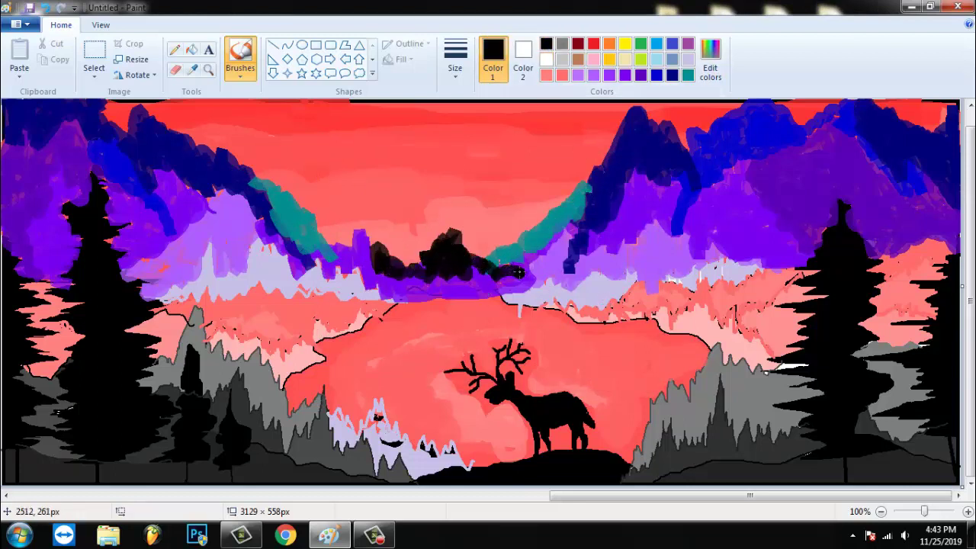
mouse_move(398, 316)
left_mouse_down()
mouse_move(366, 320)
mouse_move(350, 345)
mouse_move(343, 337)
mouse_move(317, 352)
mouse_move(329, 367)
mouse_move(285, 386)
mouse_move(286, 410)
mouse_move(333, 394)
mouse_move(320, 398)
mouse_move(365, 421)
mouse_move(371, 403)
mouse_move(406, 431)
left_mouse_up()
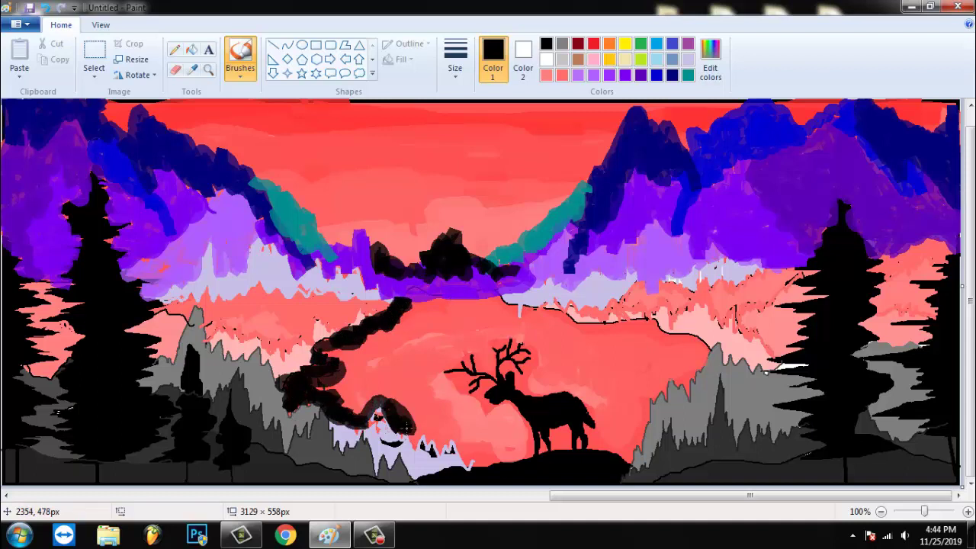
Extend the black edge along the lake's far shore and brush a lavender strip on the water beneath it.
mouse_move(501, 301)
left_mouse_down()
mouse_move(403, 304)
mouse_move(488, 306)
mouse_move(414, 319)
mouse_move(499, 308)
left_mouse_up()
left_click(578, 75)
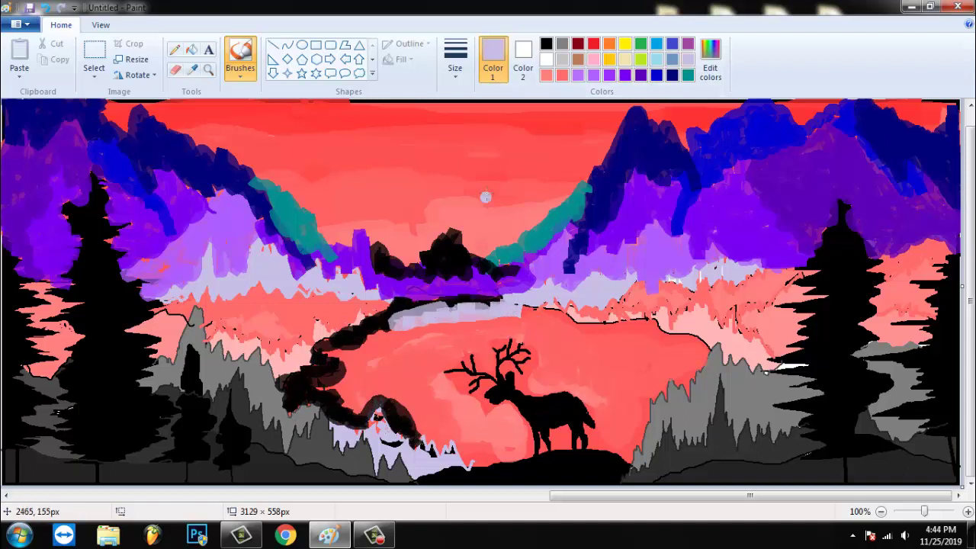
Set the Ellipse shape to solid color fill without an outline, and try a 38 × 38 px white circle as the sun.
left_click(301, 45)
left_click(546, 60)
left_click(408, 44)
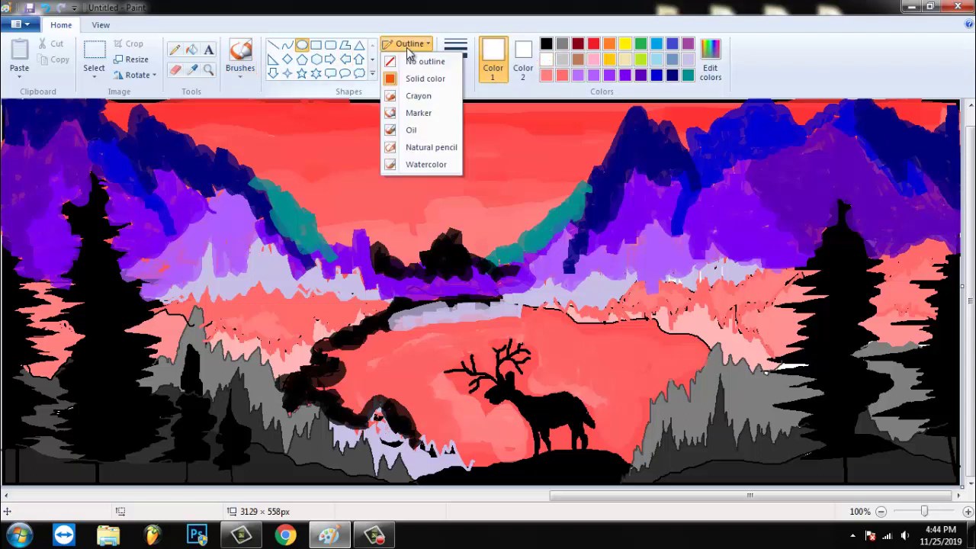
left_click(424, 61)
left_click(400, 59)
left_click(420, 95)
left_click_drag(371, 199, 399, 226)
left_click(625, 44)
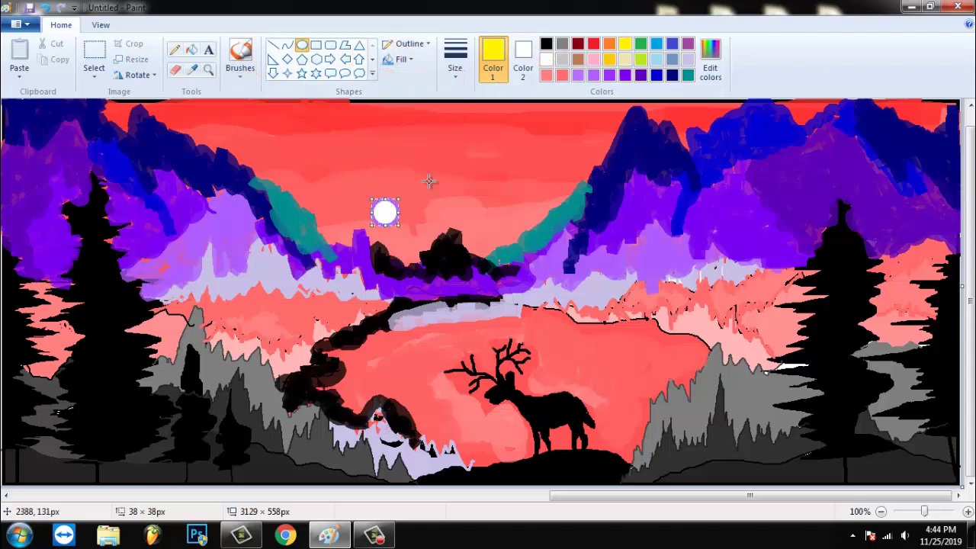
key("ctrl+z")
Draw a solid-filled circle as the sun low in the sky over the valley and fill it with yellow.
left_click(402, 59)
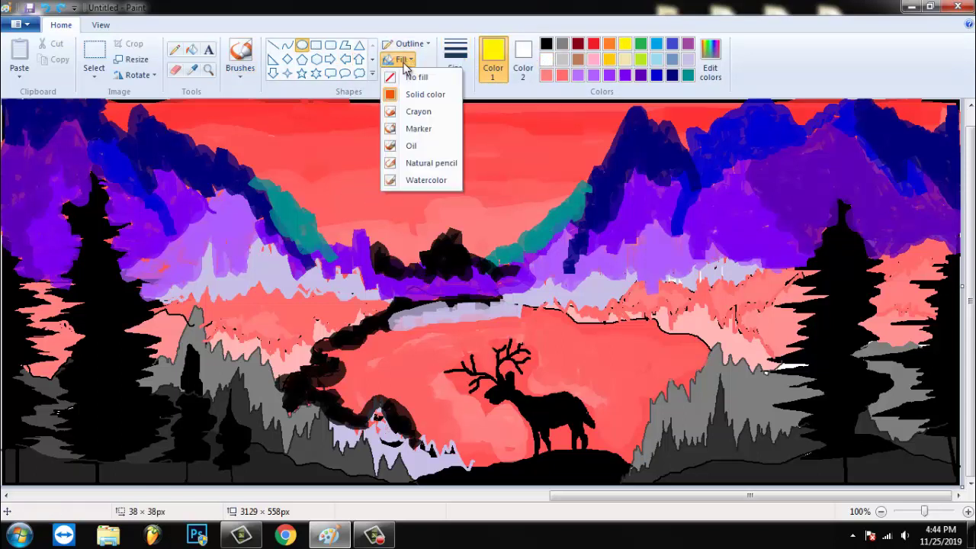
left_click(415, 91)
mouse_move(379, 187)
left_mouse_down()
mouse_move(402, 202)
mouse_move(510, 159)
mouse_move(414, 218)
mouse_move(399, 206)
mouse_move(404, 224)
left_mouse_up()
left_click(191, 49)
left_click(404, 223)
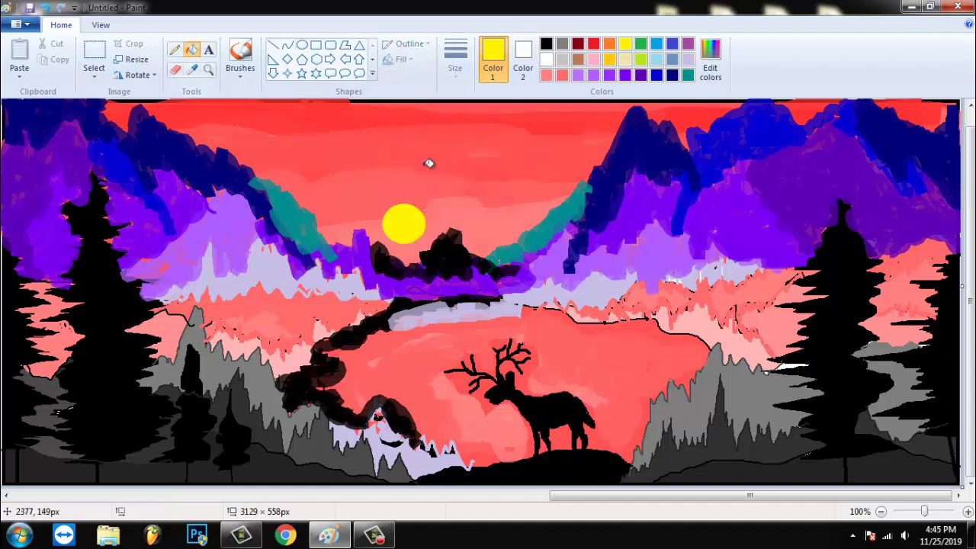
Pencil a jagged pale yellow ridge line across the pink hills left of the lake.
left_click(174, 48)
left_click(191, 69)
left_click(372, 233)
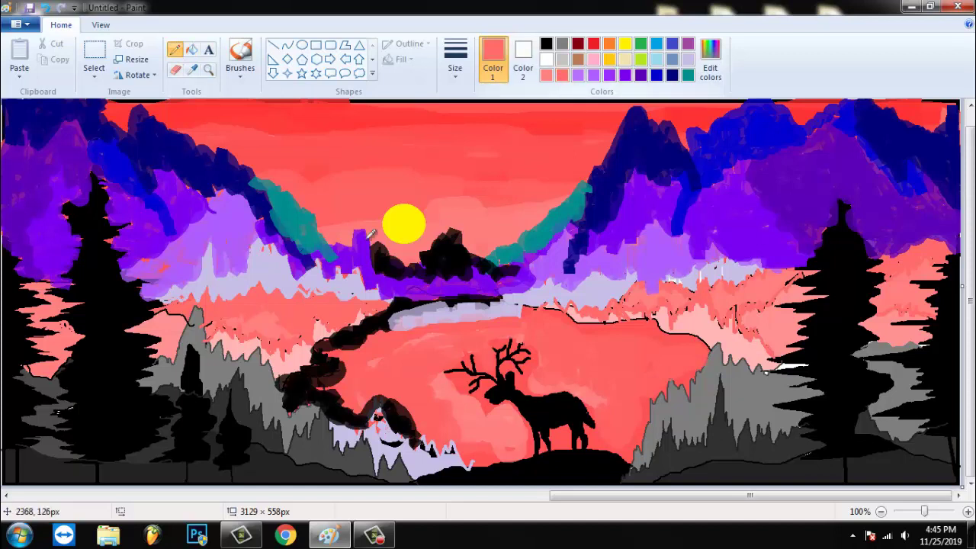
left_click(625, 60)
mouse_move(207, 326)
left_mouse_down()
mouse_move(279, 329)
mouse_move(344, 314)
left_mouse_up()
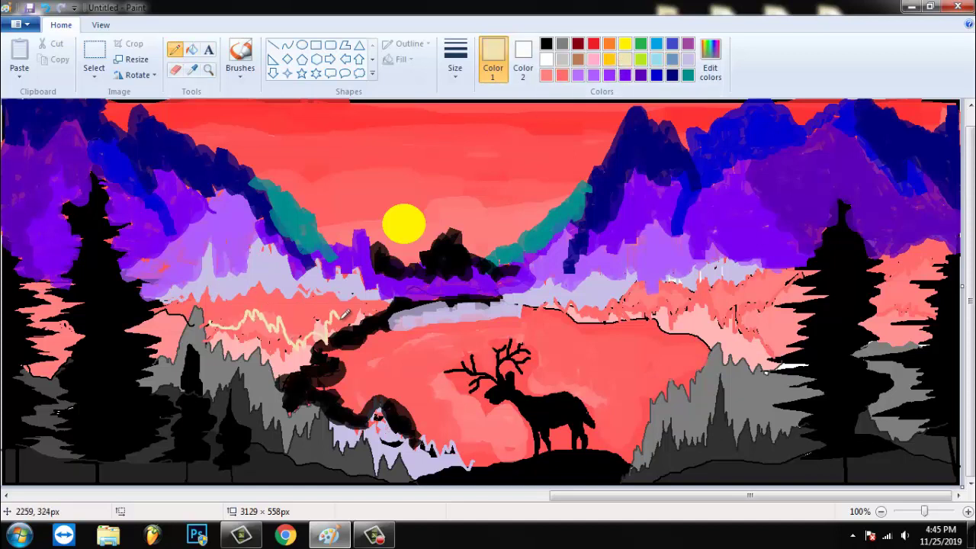
Pencil a bare, branching black tree against the sky above the valley and black grass blades along the mound under the deer.
left_click(545, 44)
mouse_move(478, 180)
left_mouse_down()
mouse_move(517, 236)
mouse_move(513, 211)
mouse_move(558, 163)
left_mouse_up()
mouse_move(433, 167)
left_mouse_down()
mouse_move(465, 184)
mouse_move(465, 136)
left_mouse_up()
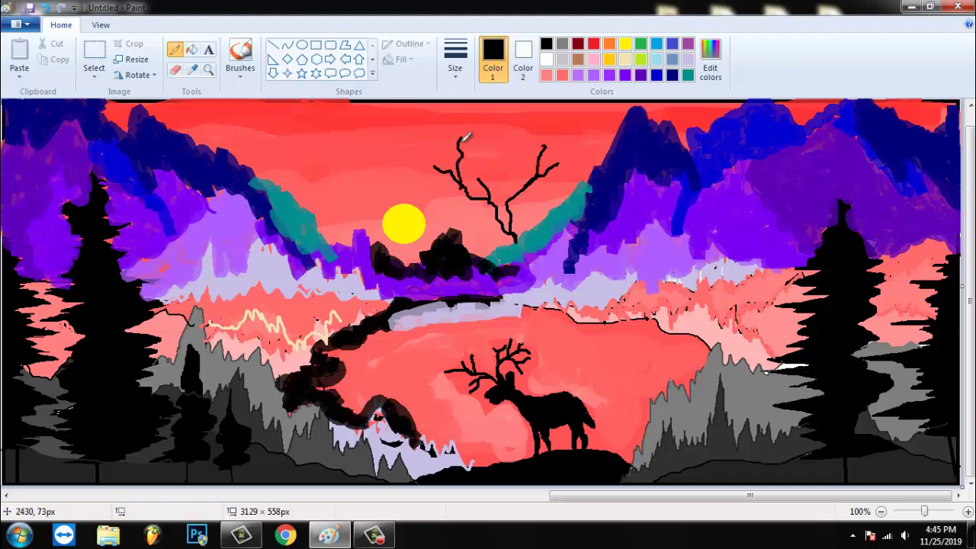
left_click_drag(466, 192, 416, 167)
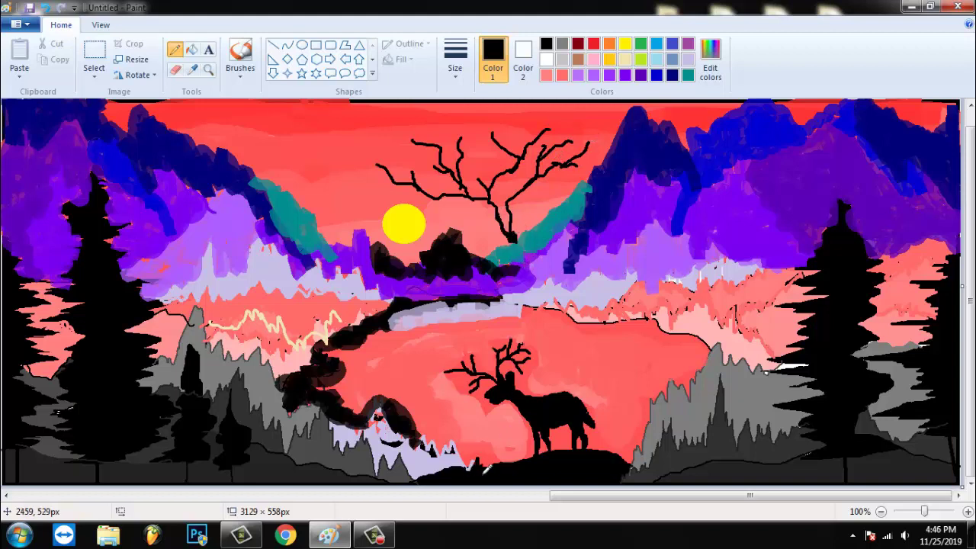
left_click_drag(635, 448, 626, 482)
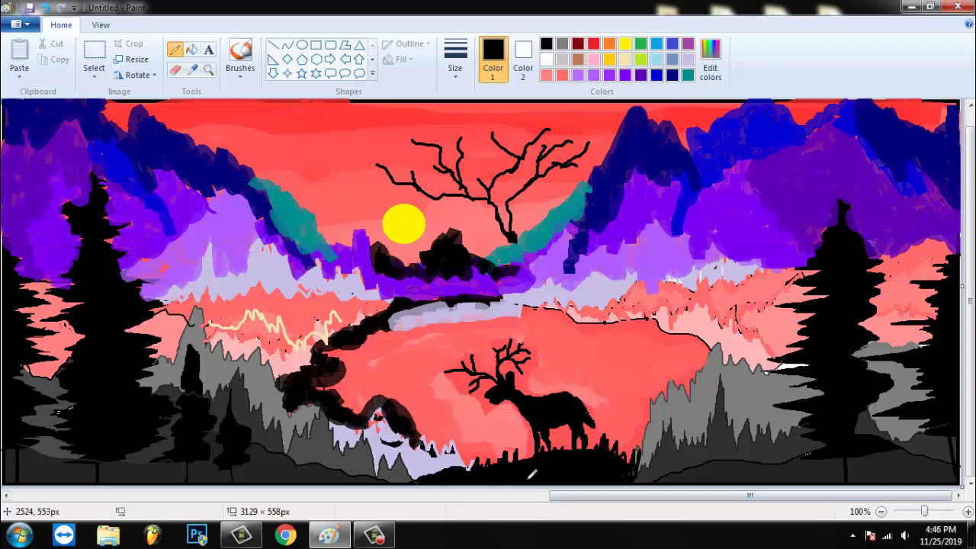
Pencil a dense black patch along the lake's far right shore and a small bare, branching tree on the blue ridge left of the sun.
mouse_move(570, 309)
left_mouse_down()
mouse_move(609, 338)
mouse_move(623, 319)
mouse_move(635, 329)
mouse_move(619, 329)
mouse_move(624, 336)
mouse_move(691, 319)
left_mouse_up()
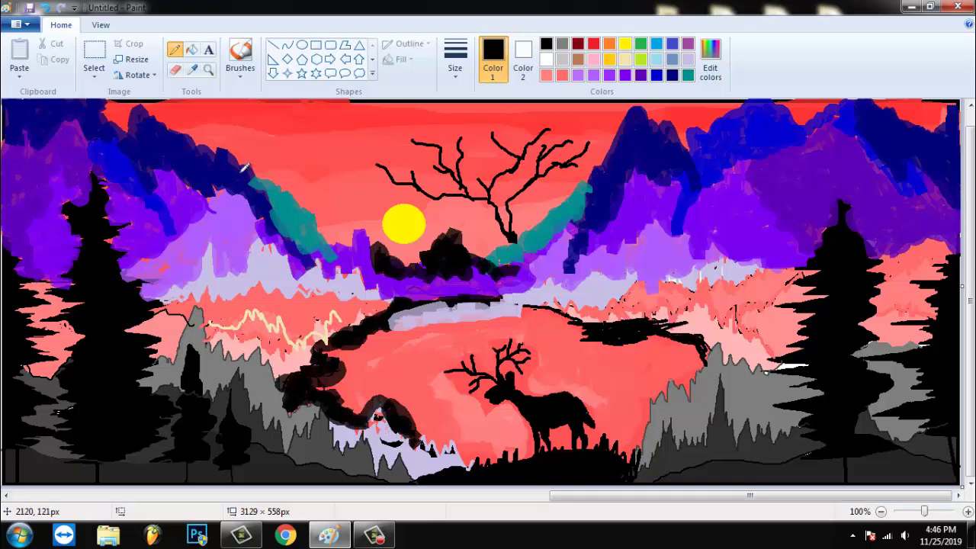
left_click_drag(250, 172, 210, 113)
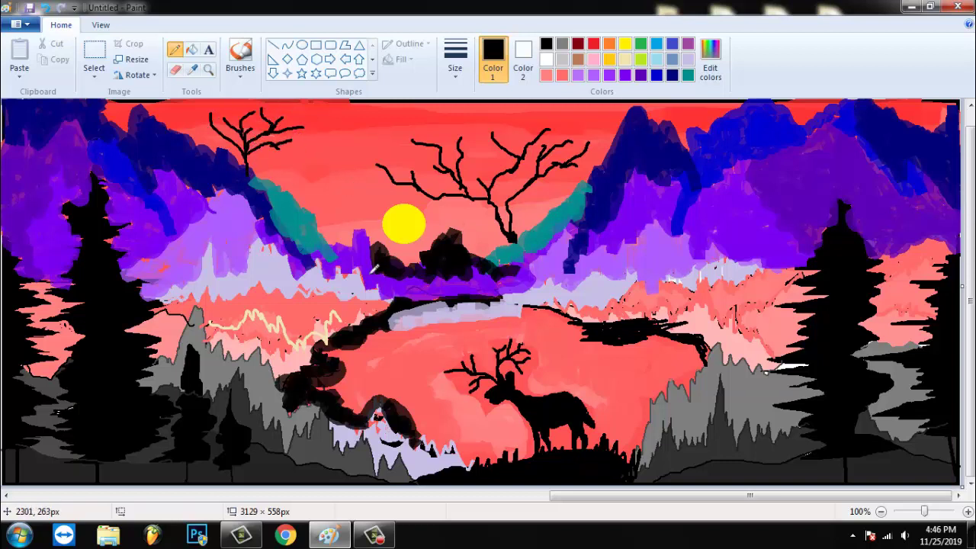
Try a solid light red ellipse of about 55 × 50 px in the lake below the sun.
left_click(302, 44)
left_click(561, 75)
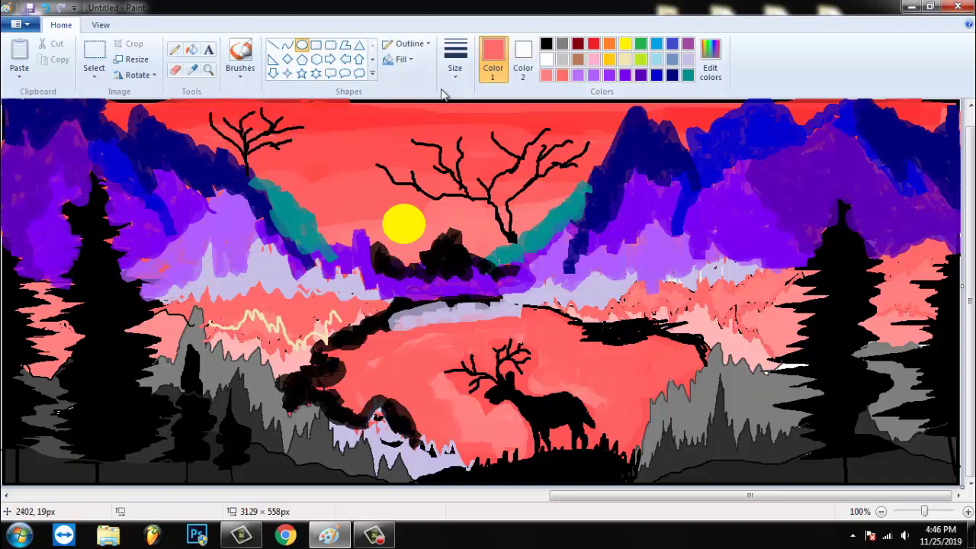
left_click_drag(402, 340, 442, 376)
left_click(523, 60)
left_click(562, 75)
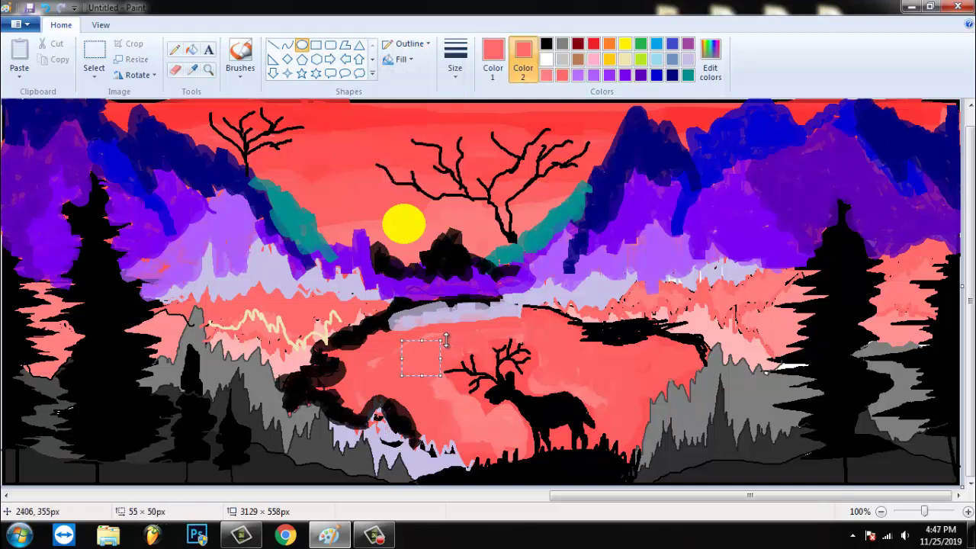
left_click_drag(446, 341, 474, 332)
left_click(489, 313)
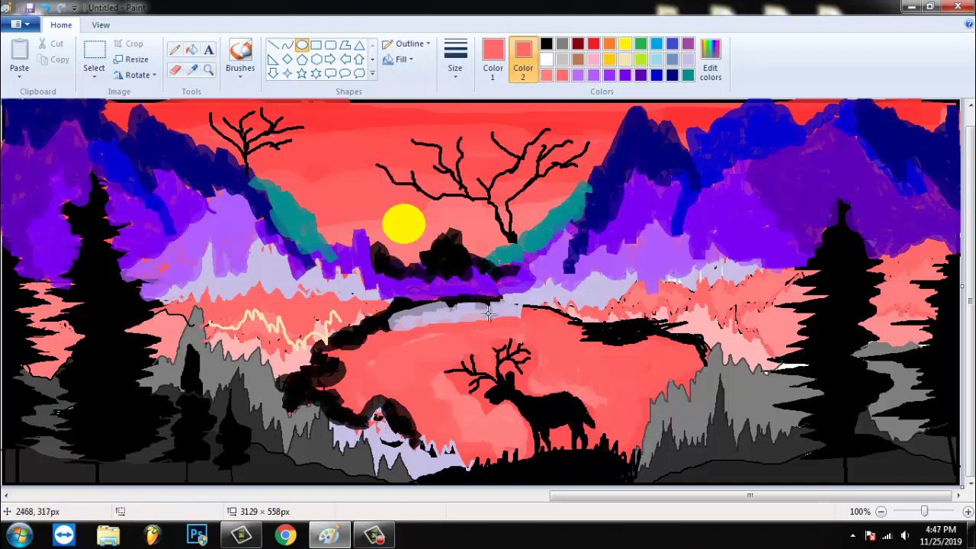
Pencil thin, jagged black crease lines down the slopes of the blue, teal, violet and lavender mountains on both sides of the valley.
left_click(546, 44)
left_click(493, 60)
left_click(546, 43)
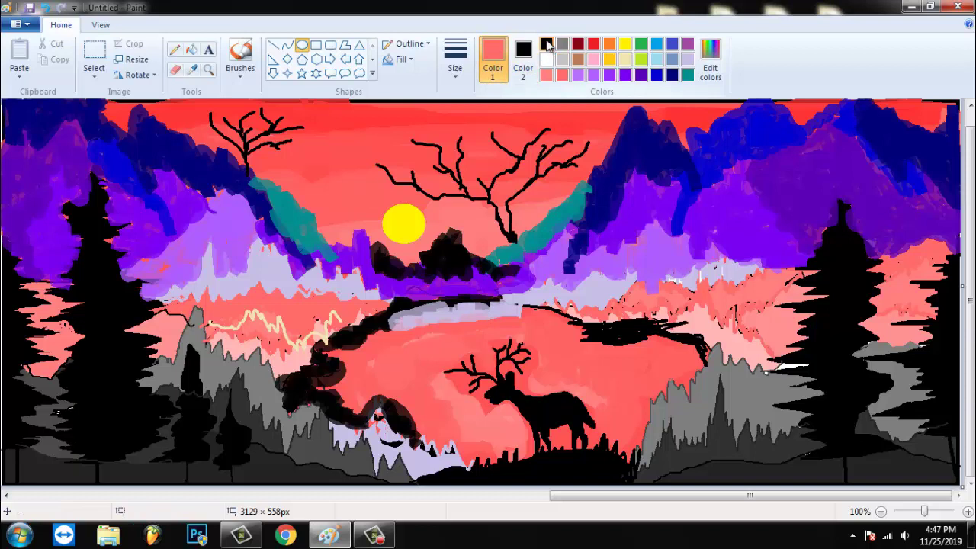
left_click(174, 49)
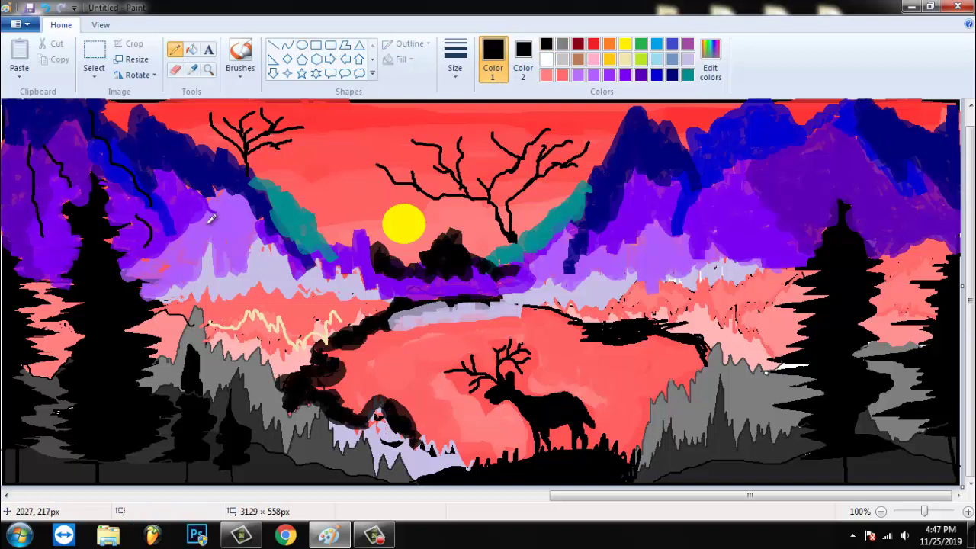
left_click_drag(235, 208, 177, 251)
left_click_drag(235, 222, 233, 242)
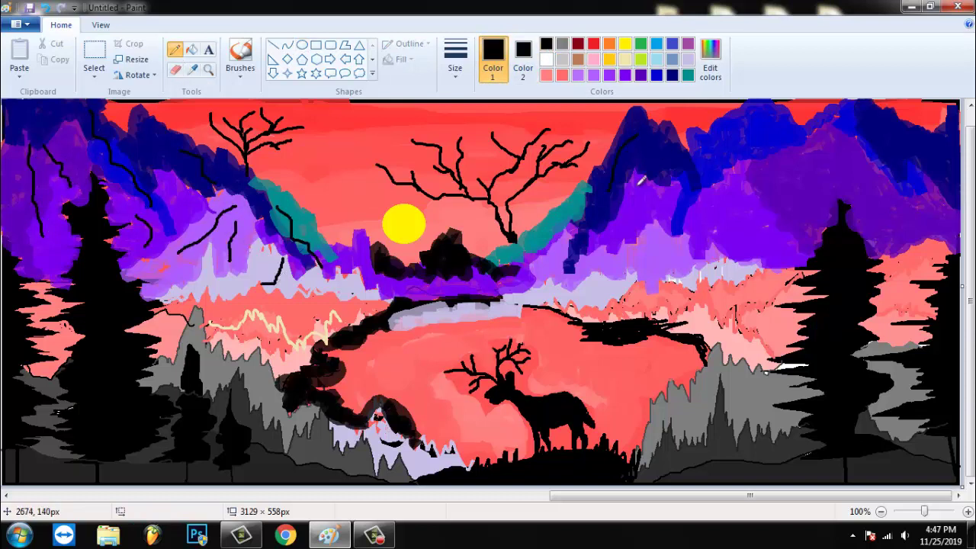
mouse_move(654, 244)
left_mouse_down()
mouse_move(720, 215)
mouse_move(778, 228)
mouse_move(800, 206)
mouse_move(770, 173)
left_mouse_up()
left_click_drag(855, 160, 877, 201)
left_click_drag(883, 216, 910, 241)
left_click_drag(947, 233, 913, 208)
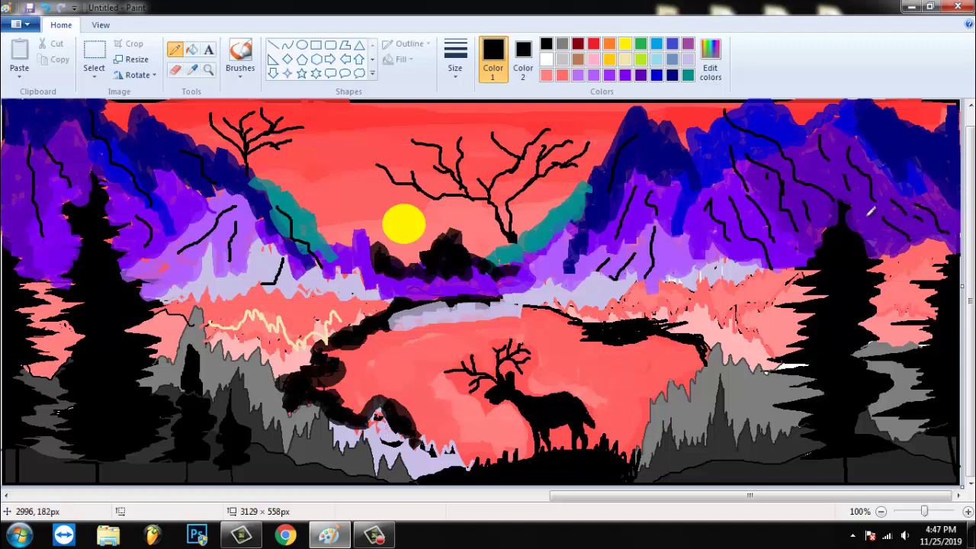